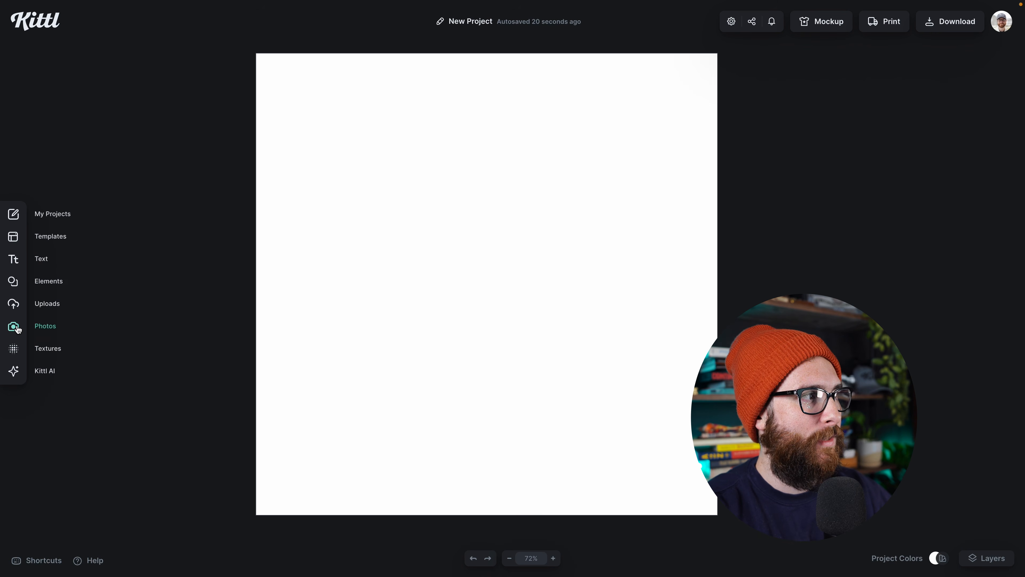
Add the stock photo of clothes on a hanging rail to the canvas and enlarge it to nearly three quarters of the artboard's width.
left_click(9, 327)
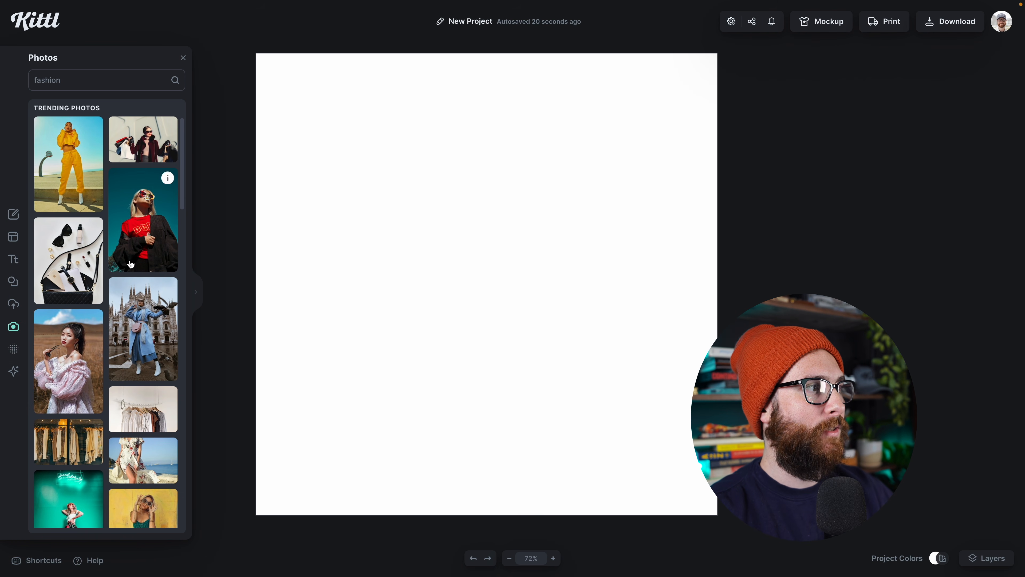
left_click(133, 419)
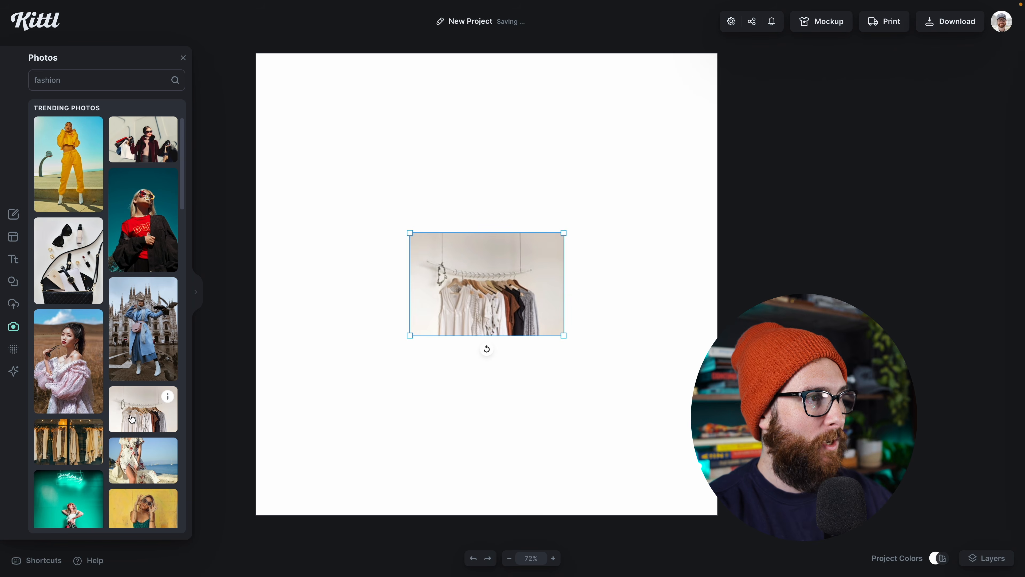
left_click_drag(565, 232, 635, 185)
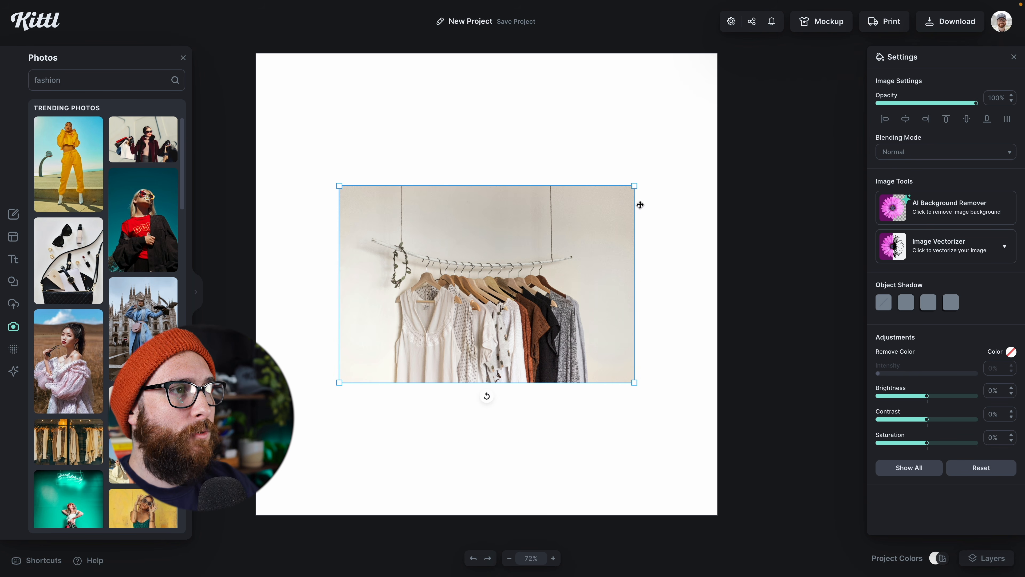
left_click_drag(635, 186, 659, 171)
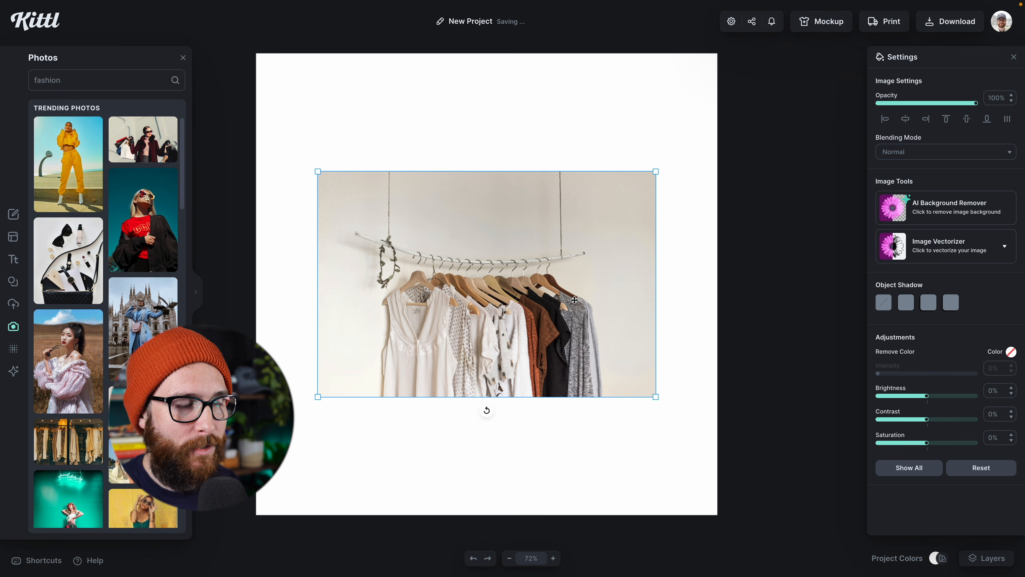
Crop the clothes-rail photo inward on its left and right sides, trim a sliver off its lower edge, and exit cropping mode.
double_click(572, 300)
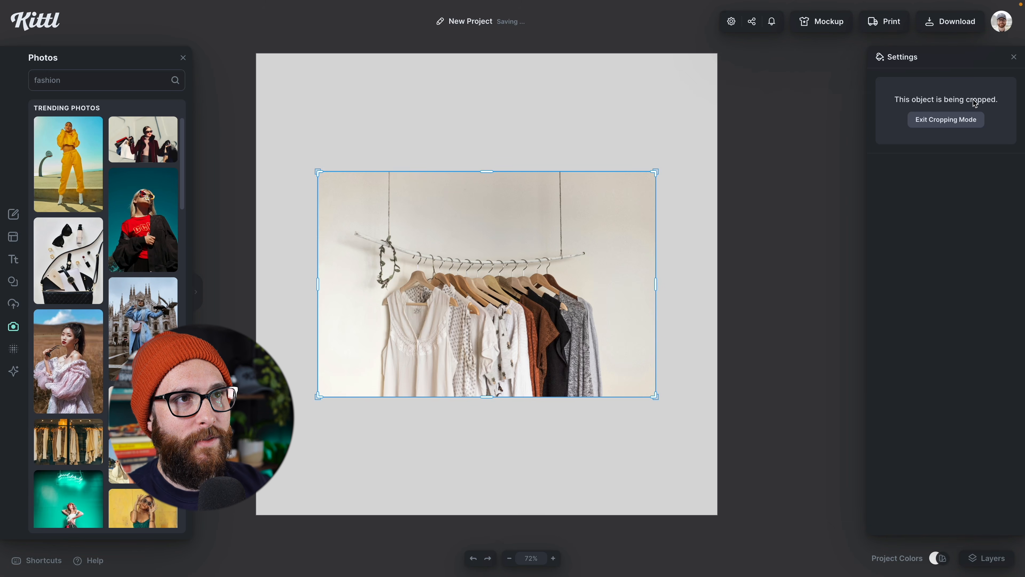
left_click(954, 121)
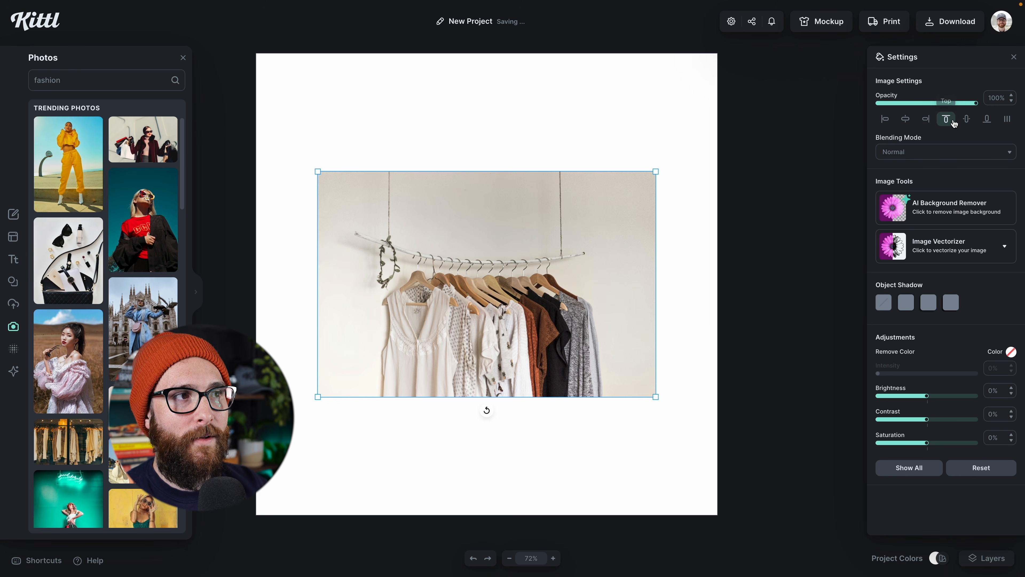
double_click(512, 299)
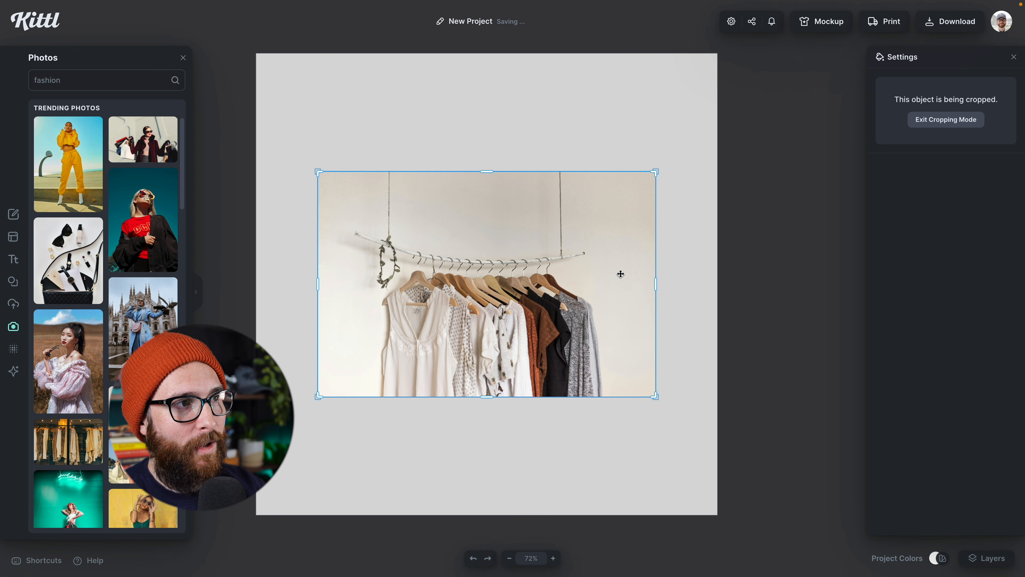
left_click_drag(656, 284, 617, 284)
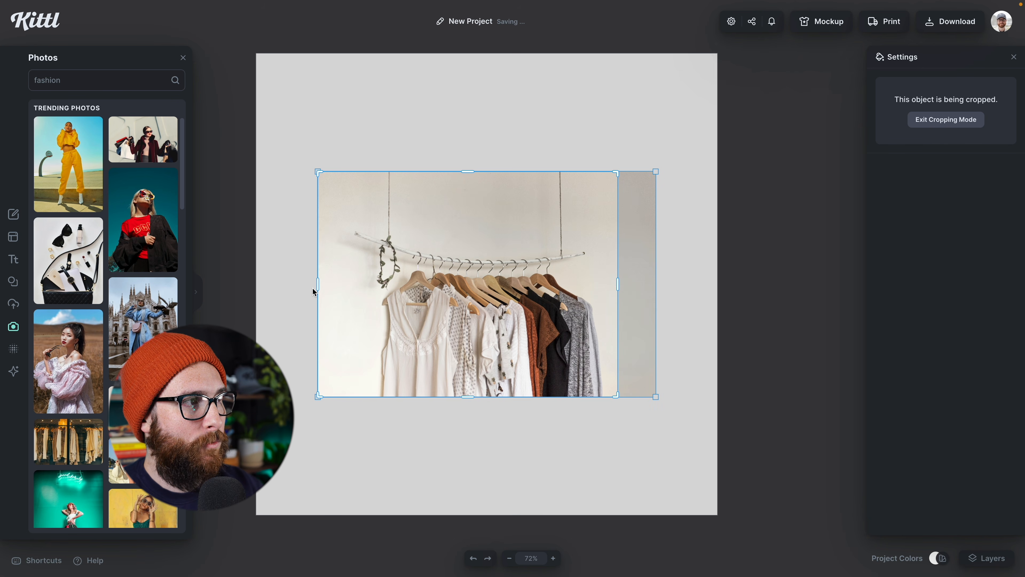
left_click_drag(319, 282, 348, 284)
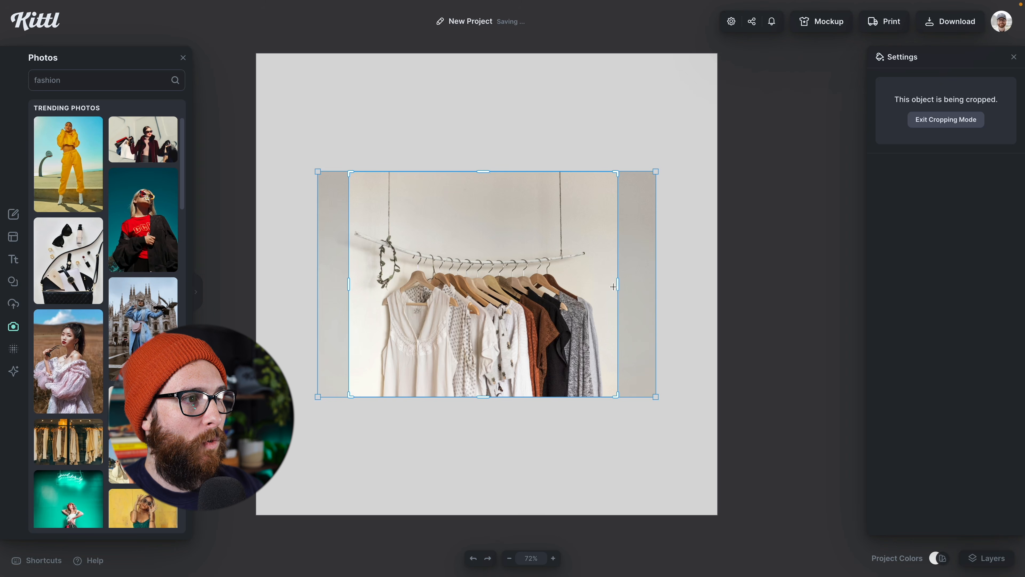
left_click_drag(614, 286, 603, 286)
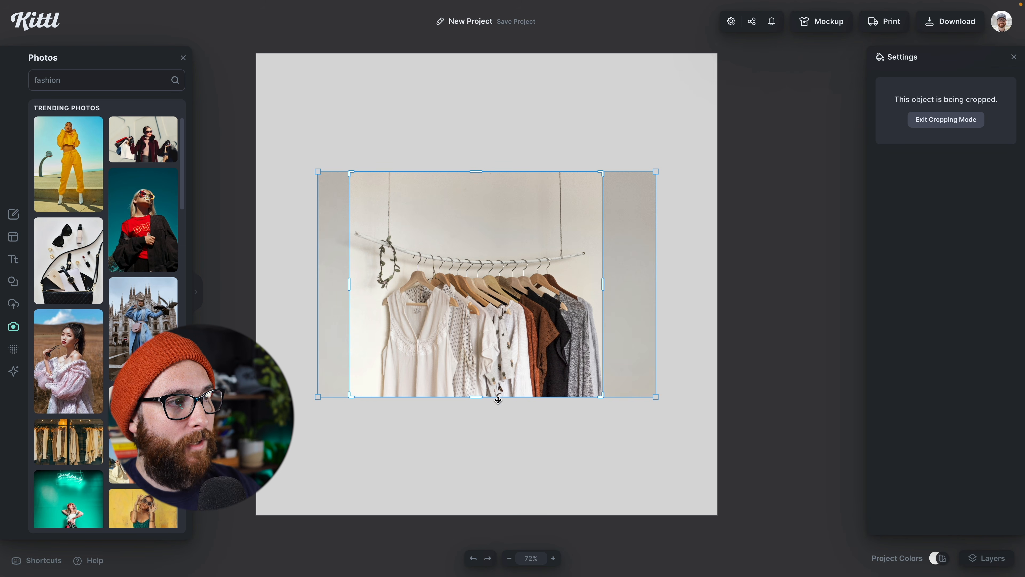
mouse_move(478, 397)
left_mouse_down()
mouse_move(478, 367)
mouse_move(478, 395)
left_mouse_up()
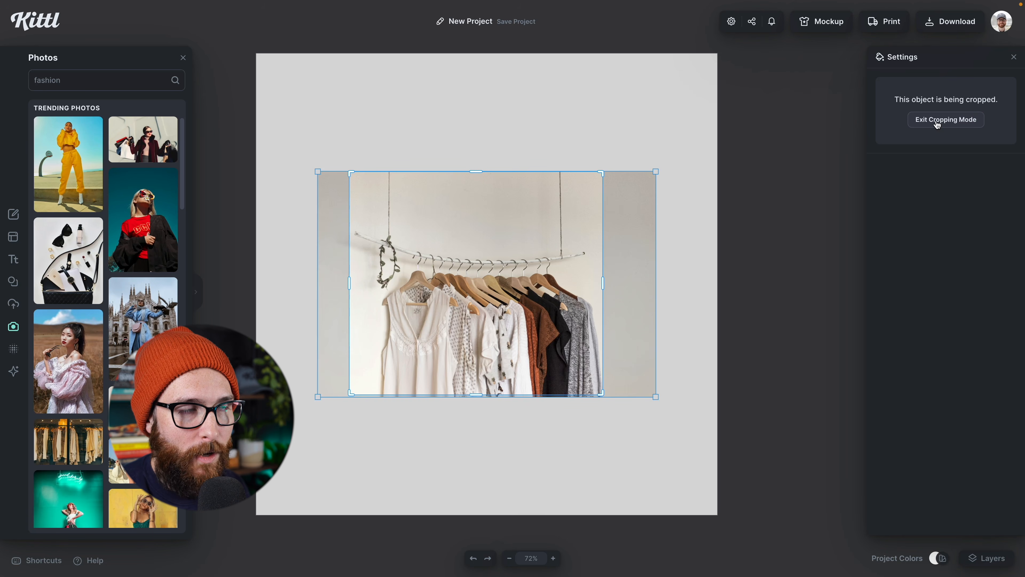
left_click(573, 118)
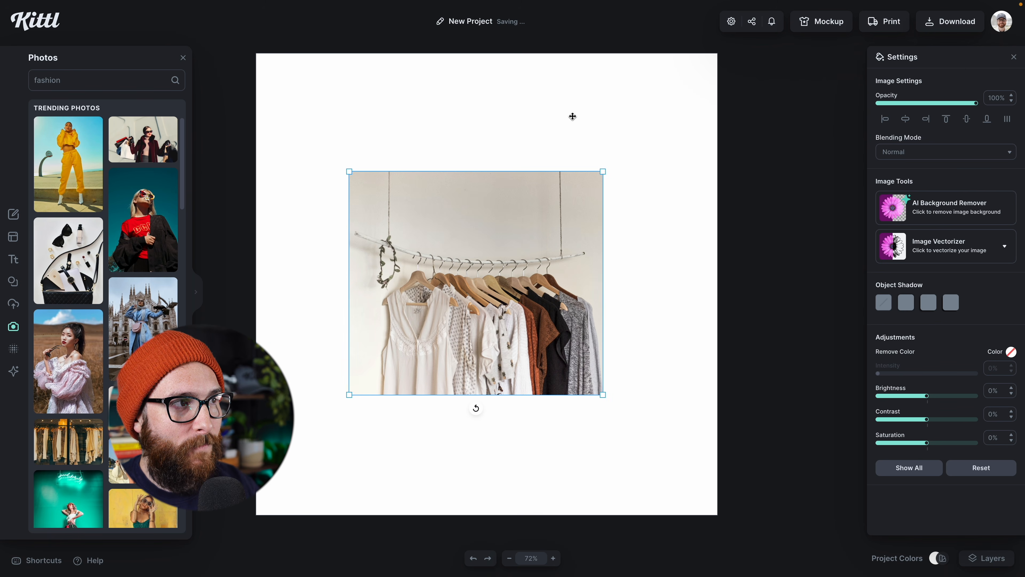
left_click(639, 290)
left_click(573, 260)
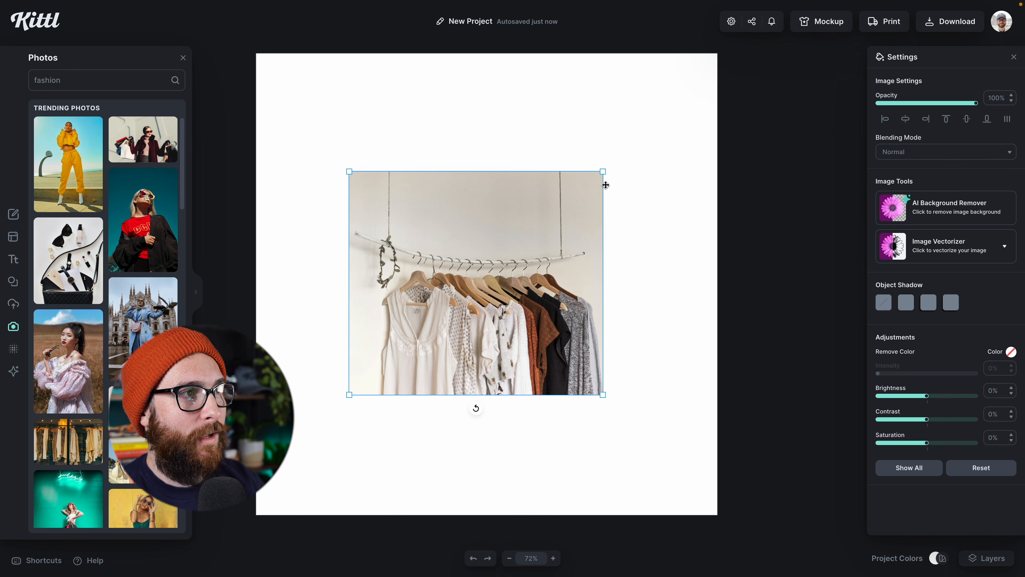
Reopen the photo's crop and widen it on both sides to bring back most of the hidden left and right areas.
double_click(569, 248)
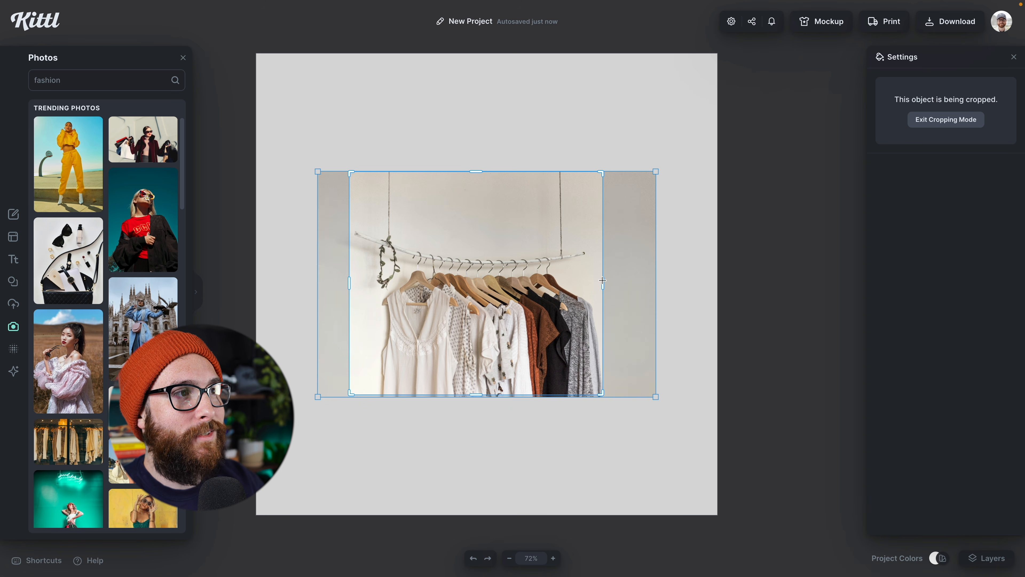
left_click_drag(603, 279, 646, 280)
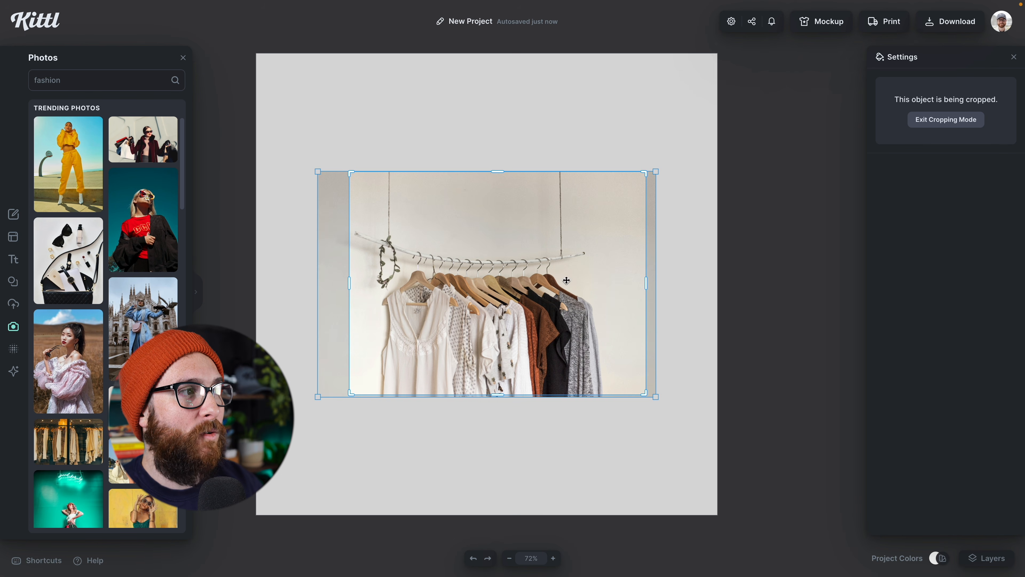
left_click_drag(349, 284, 321, 283)
left_click(444, 121)
left_click(714, 223)
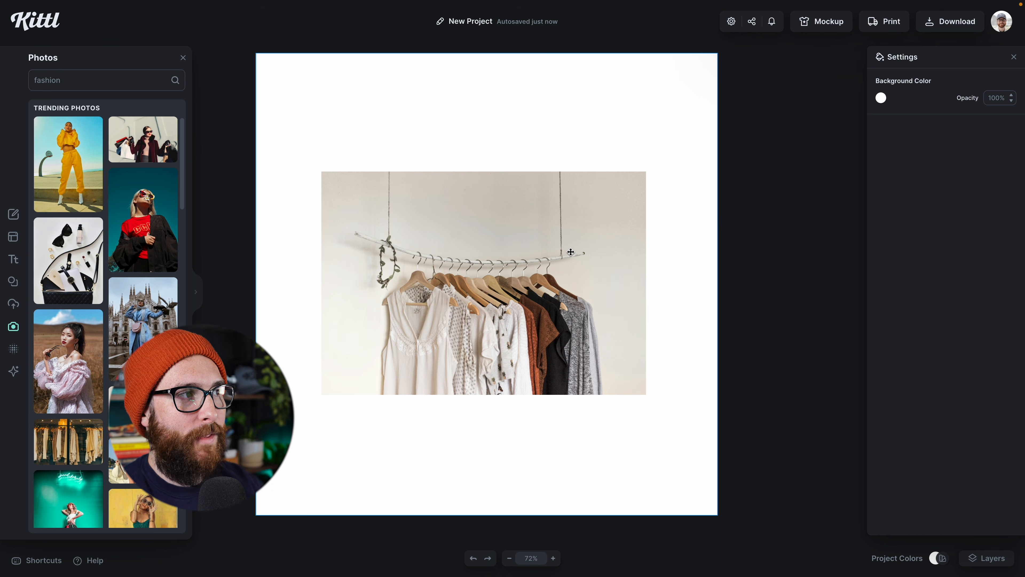
Crop the photo tightly around the clothes, bringing in both sides and lowering the upper edge to just above the hanging rail.
left_click(522, 218)
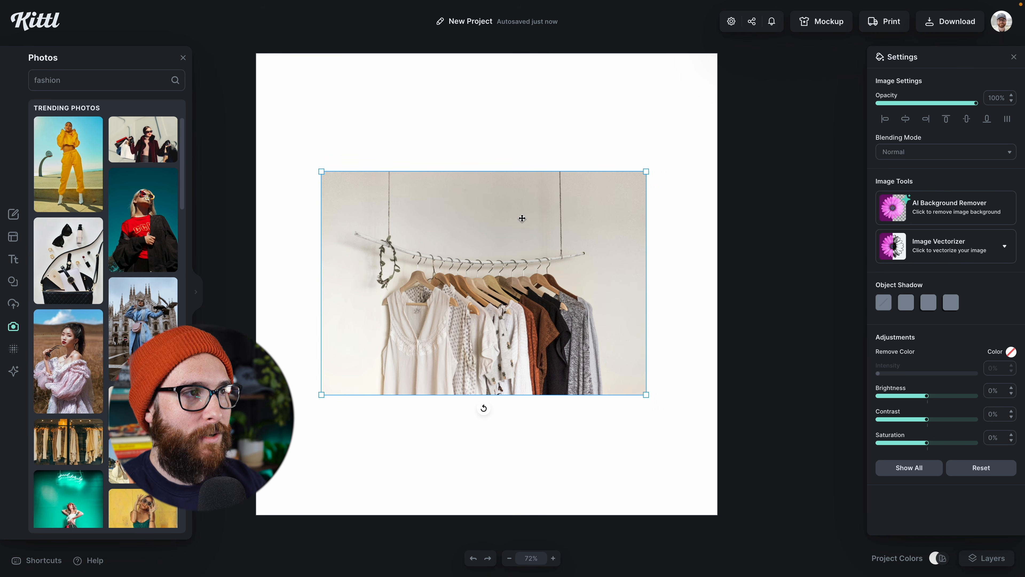
right_click(522, 218)
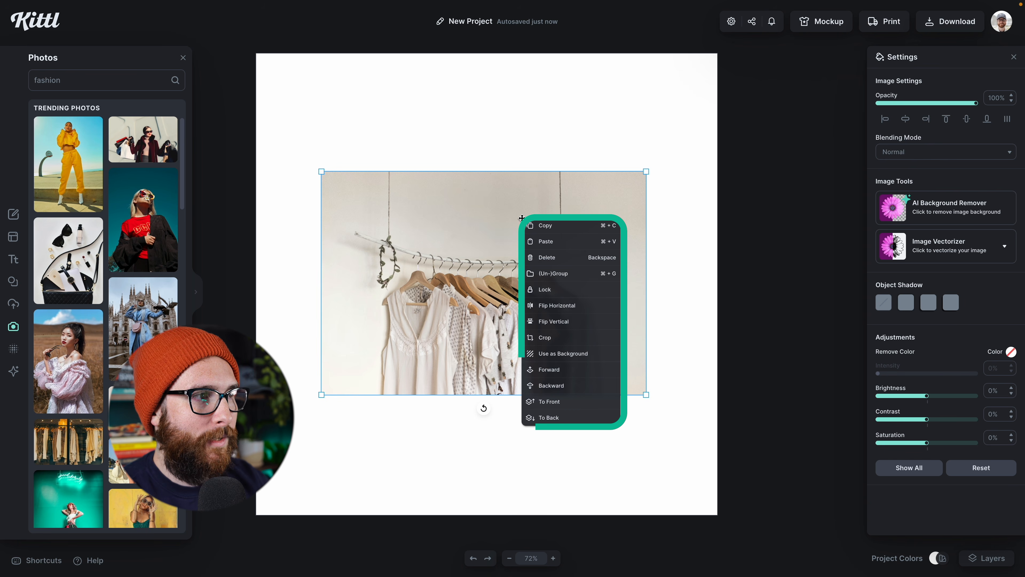
left_click(544, 341)
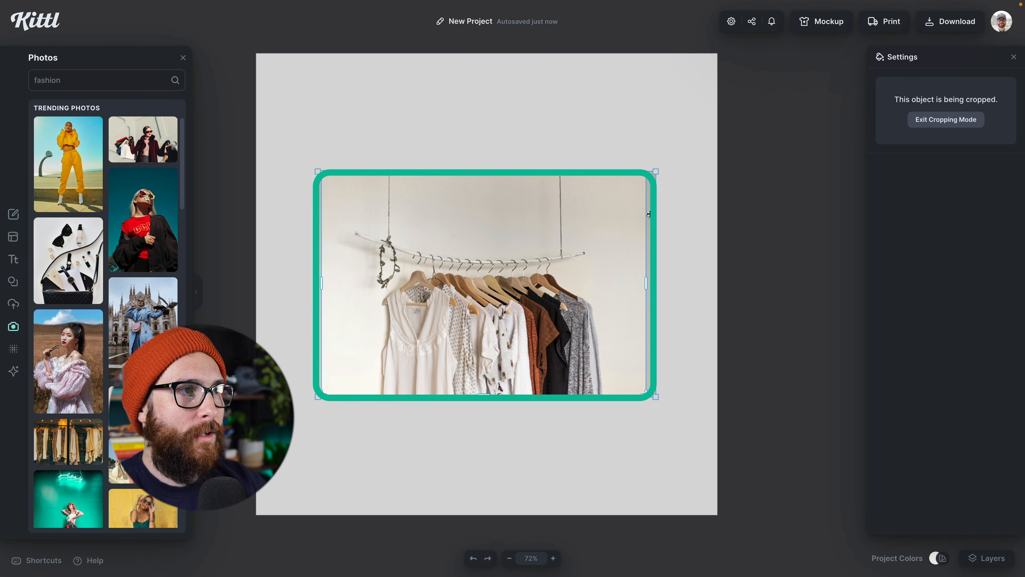
left_click_drag(645, 172, 621, 190)
left_click_drag(623, 293, 606, 293)
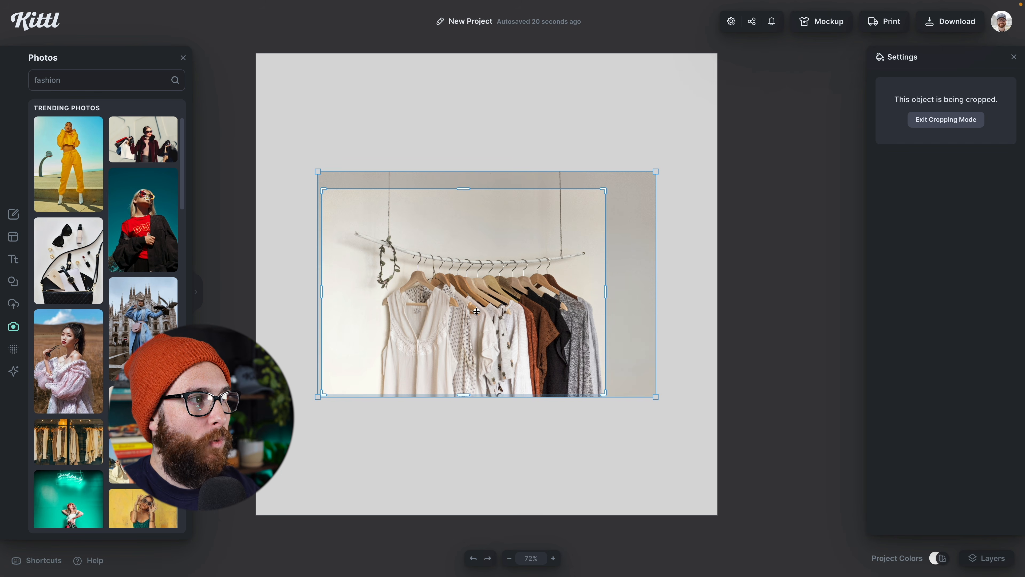
left_click_drag(323, 293, 354, 292)
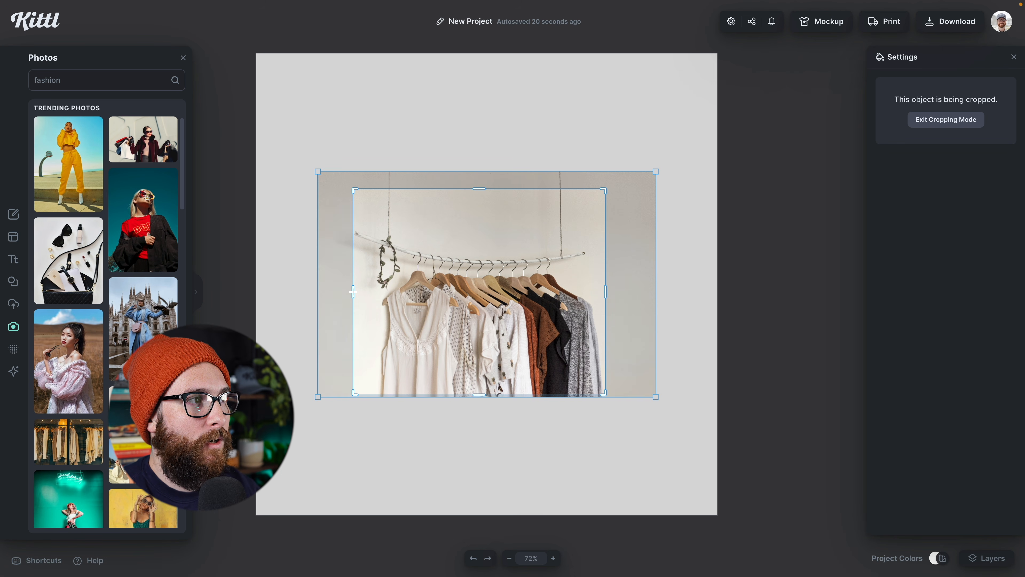
left_click_drag(477, 189, 477, 223)
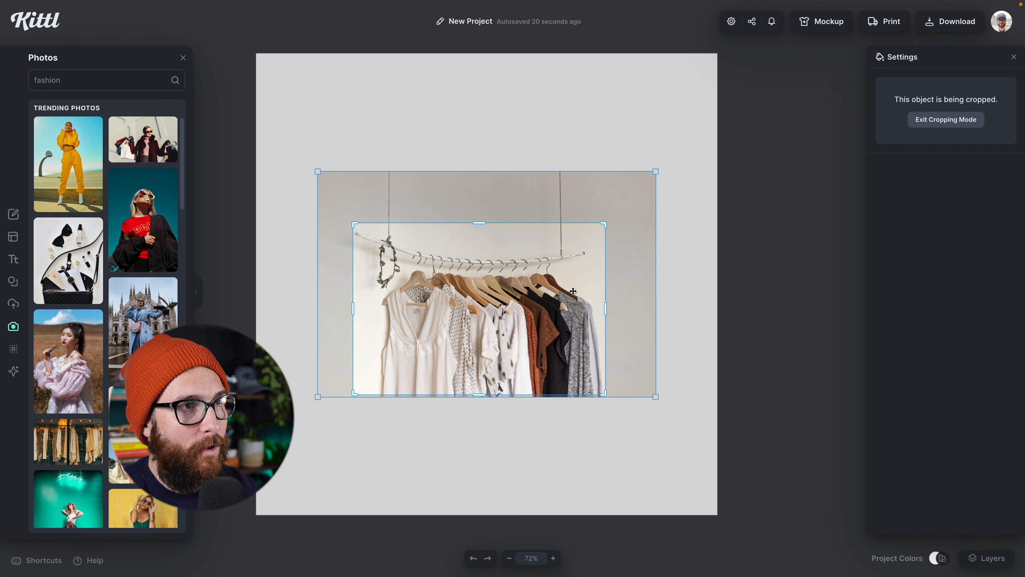
left_click(674, 252)
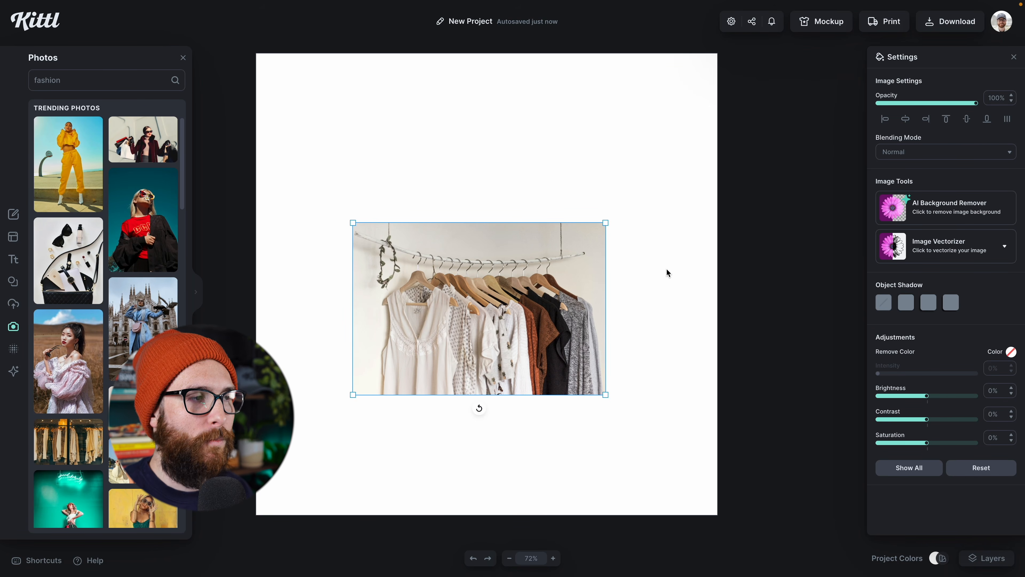
Shift the photo slightly down and right inside its crop frame, exit cropping, and delete the photo from the canvas.
double_click(560, 299)
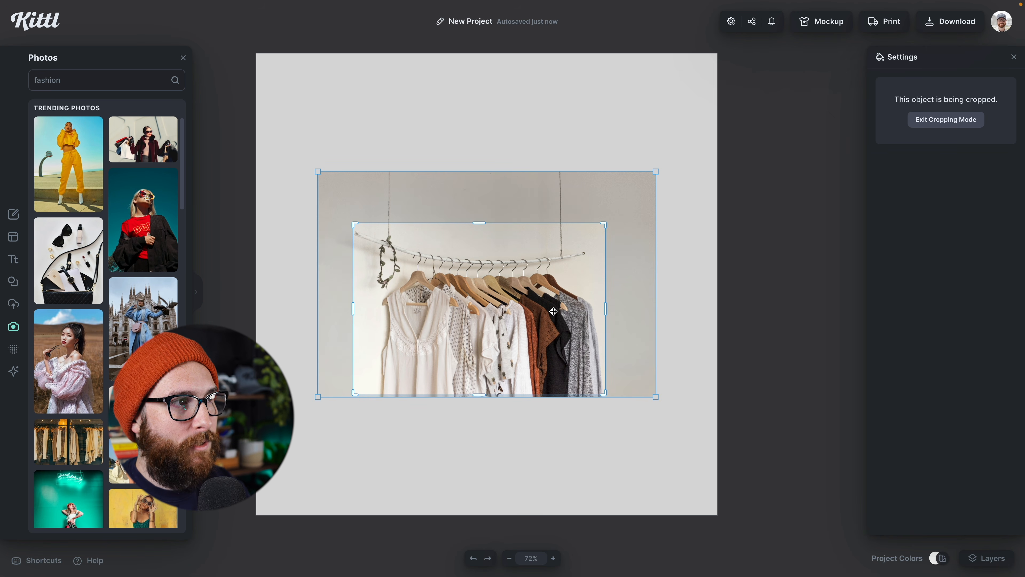
mouse_move(555, 307)
left_mouse_down()
mouse_move(561, 297)
mouse_move(539, 276)
mouse_move(558, 266)
mouse_move(535, 277)
mouse_move(560, 285)
mouse_move(556, 322)
mouse_move(572, 295)
mouse_move(555, 290)
mouse_move(565, 295)
left_mouse_up()
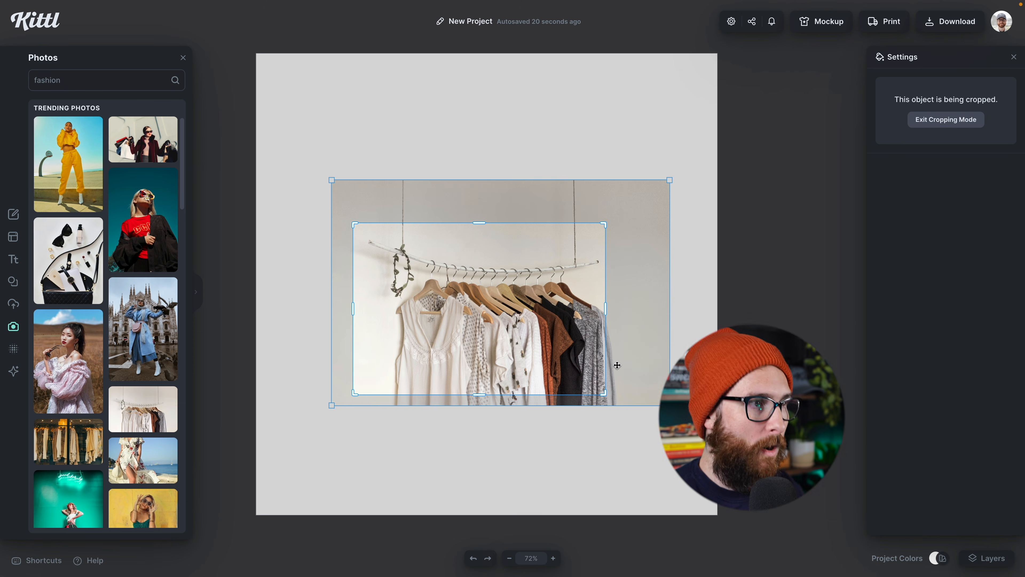
left_click(611, 434)
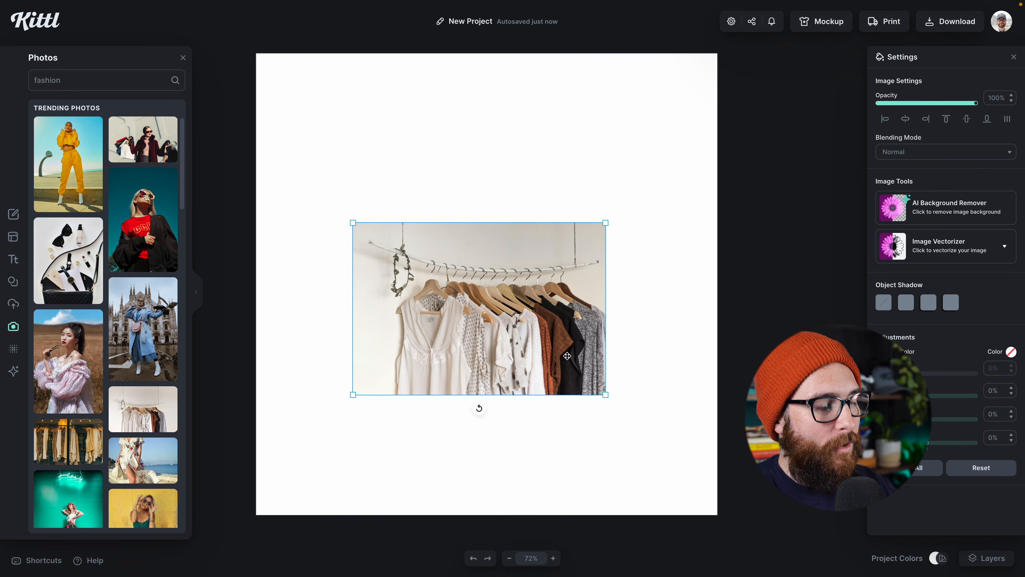
key("Delete")
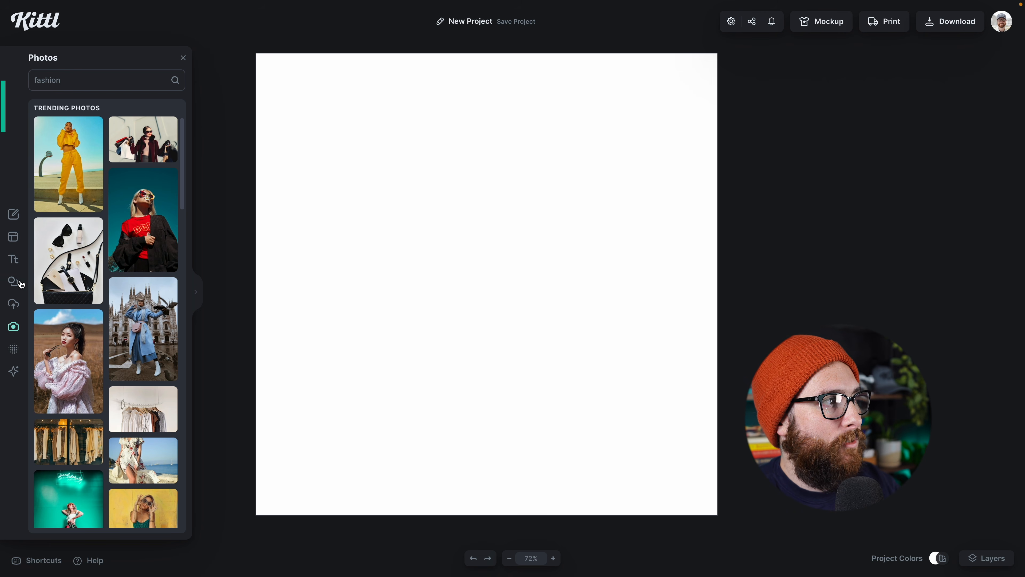
Browse the Shapes categories in the element library, from basic shapes and masks through to speech bubbles.
left_click(18, 285)
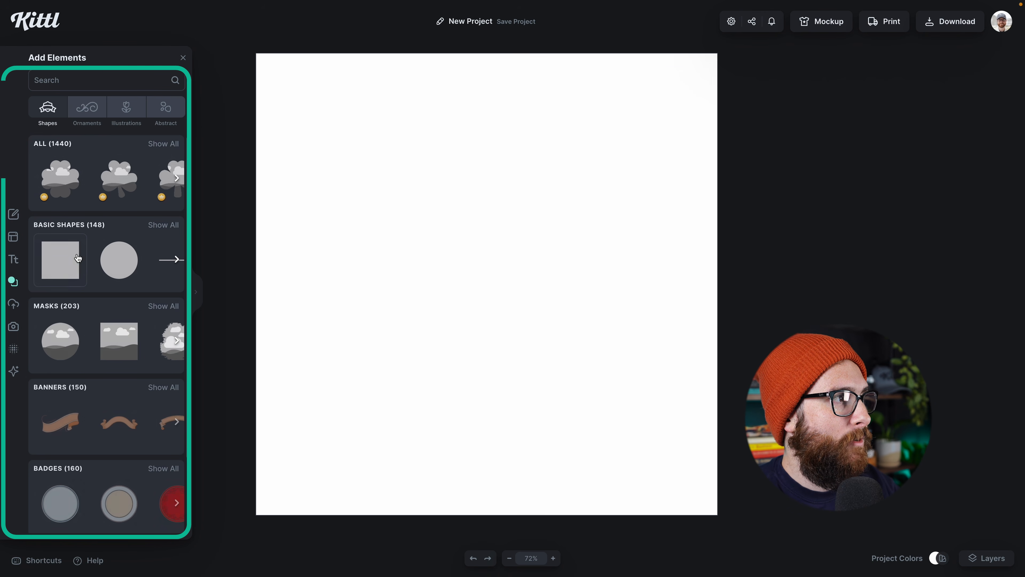
scroll(121, 282, "down", 6)
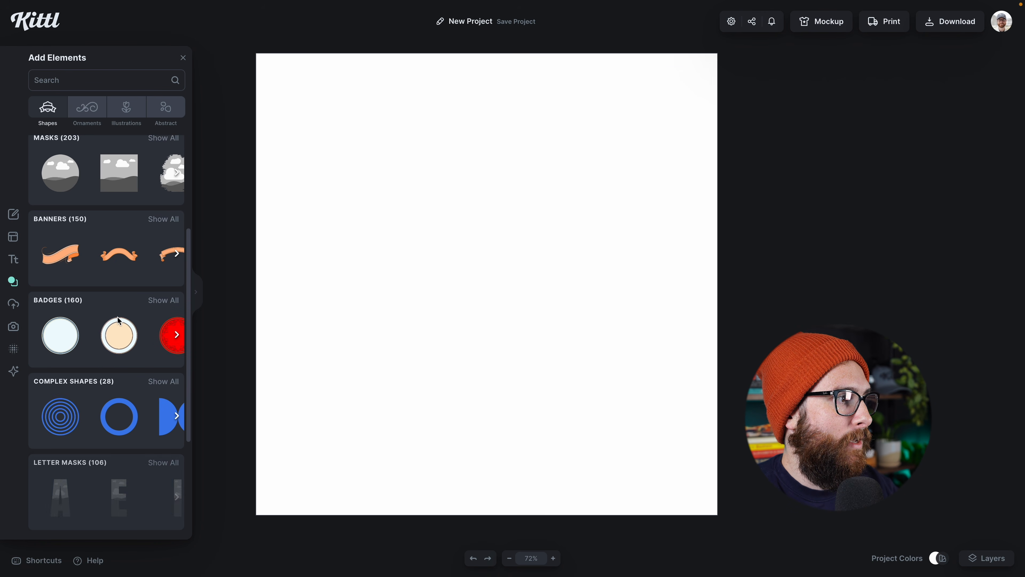
scroll(119, 321, "down", 2)
scroll(119, 321, "up", 2)
scroll(119, 321, "down", 2)
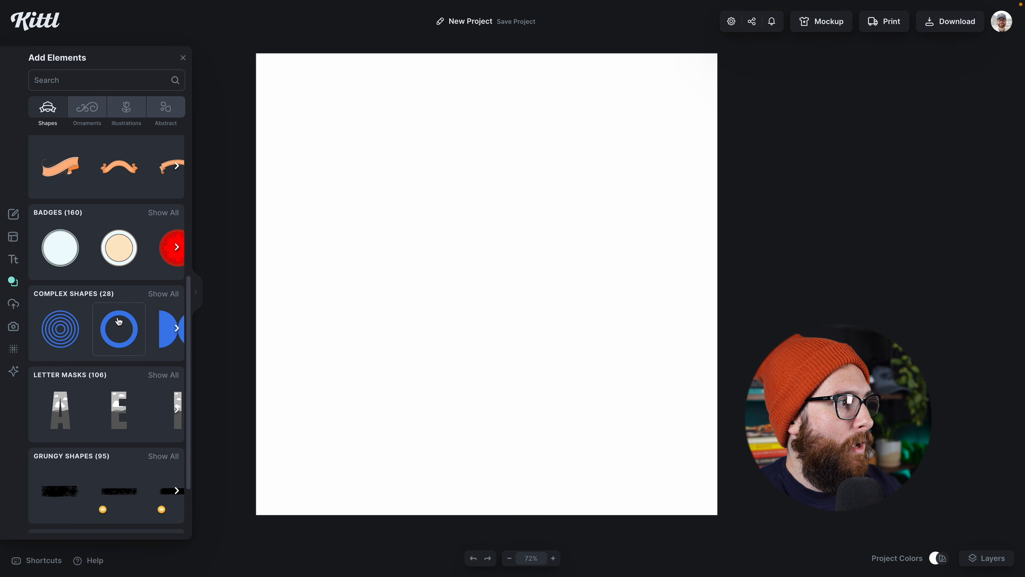
scroll(120, 321, "down", 5)
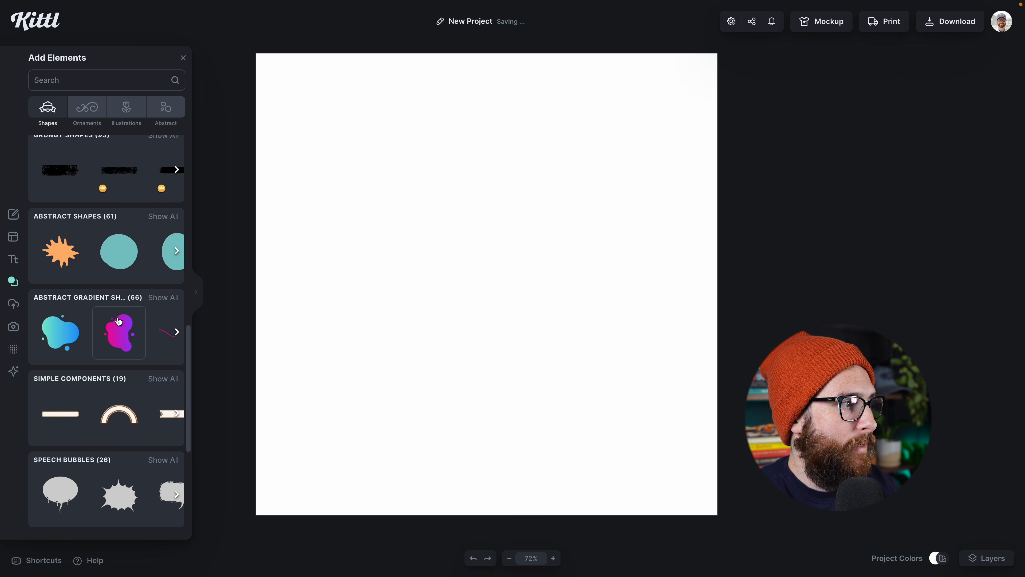
scroll(119, 321, "up", 10)
Look through the Illustrations categories and show the full Vintage Flowers collection.
left_click(125, 107)
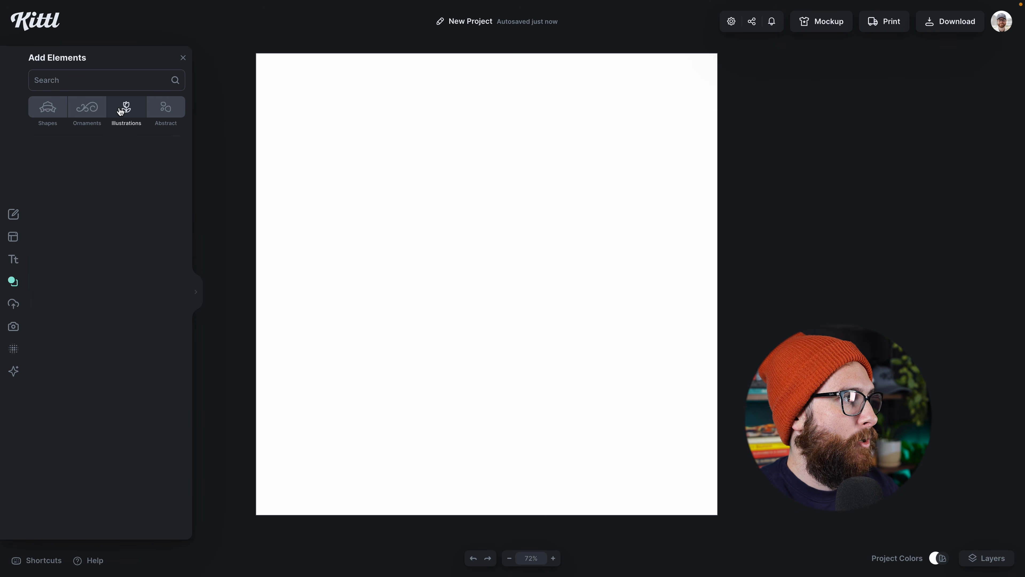
scroll(139, 285, "down", 5)
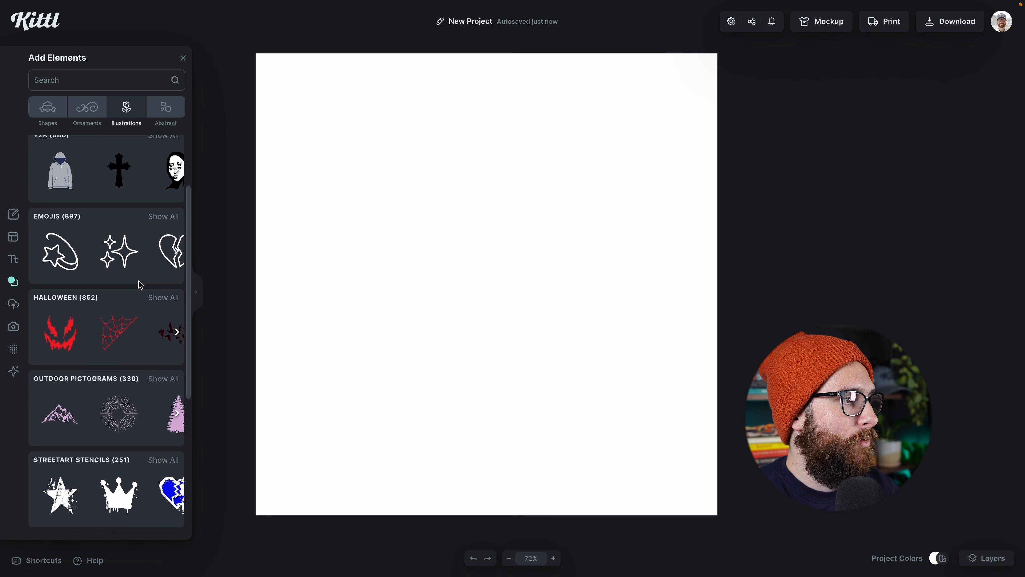
scroll(139, 284, "down", 5)
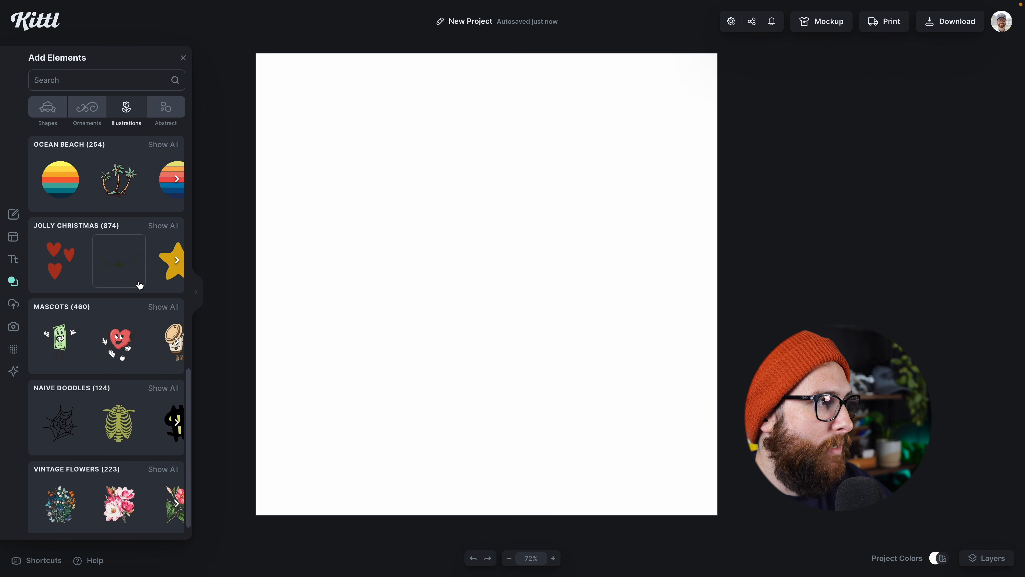
scroll(140, 285, "down", 5)
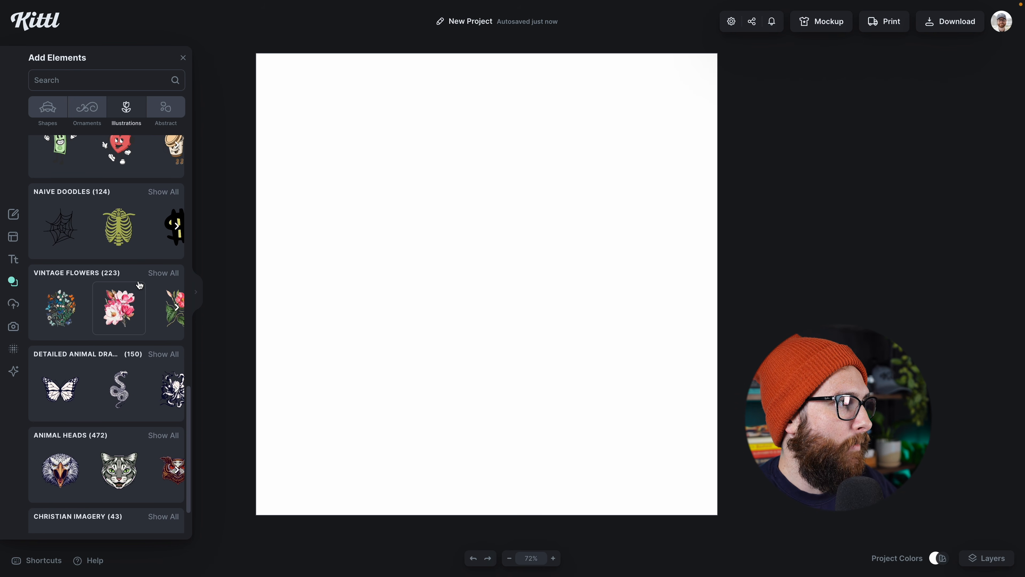
left_click(165, 273)
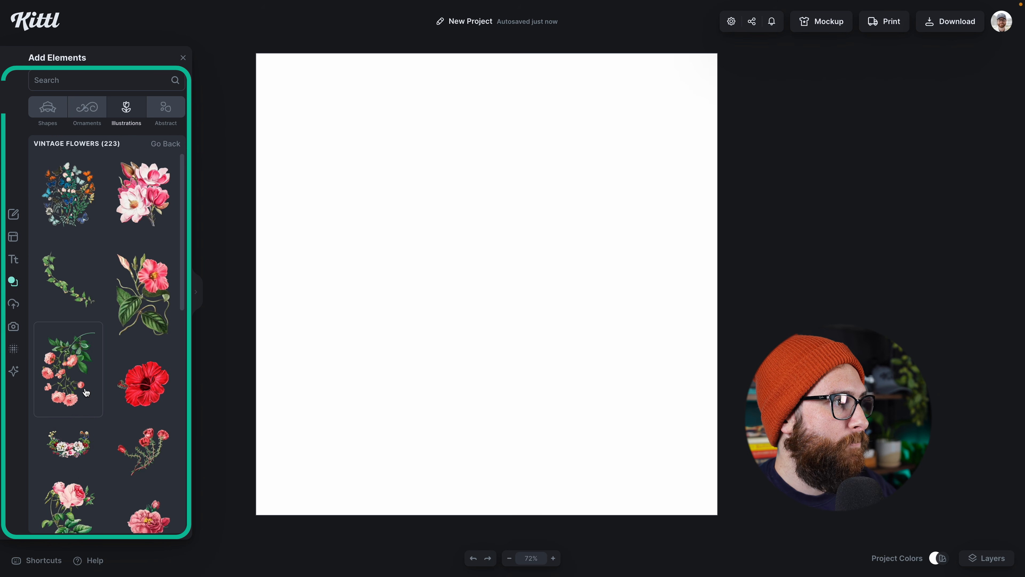
scroll(124, 390, "down", 4)
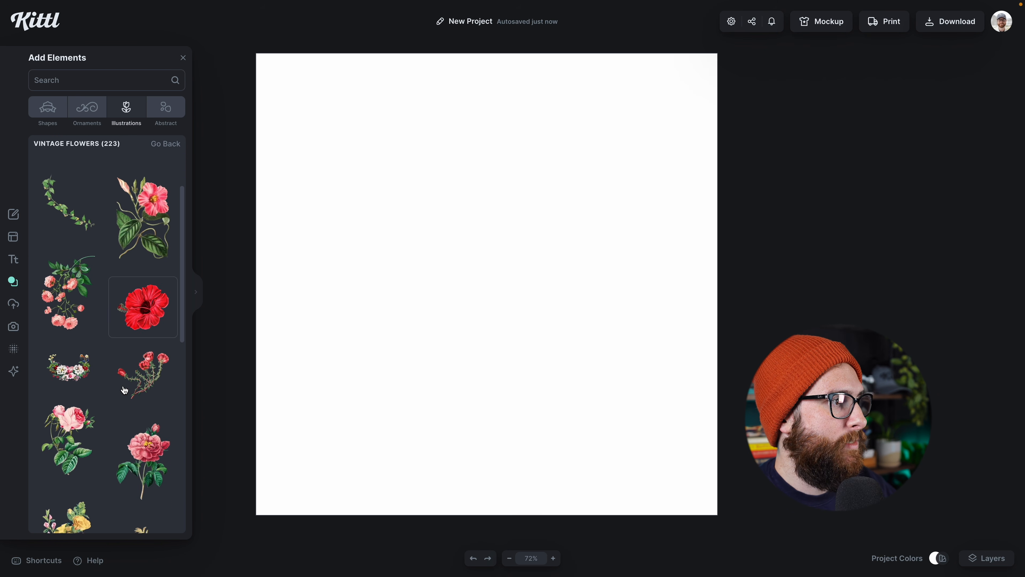
scroll(124, 390, "down", 2)
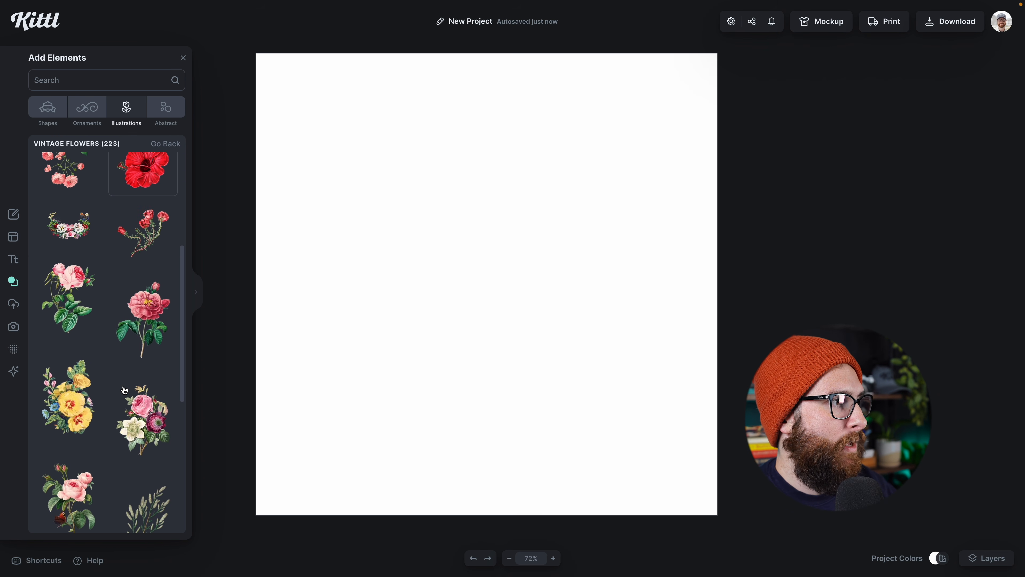
Add the single pink rose with green leaves to the canvas, enlarge it to over half the canvas height, and deselect it.
left_click(141, 321)
left_click_drag(442, 223, 472, 200)
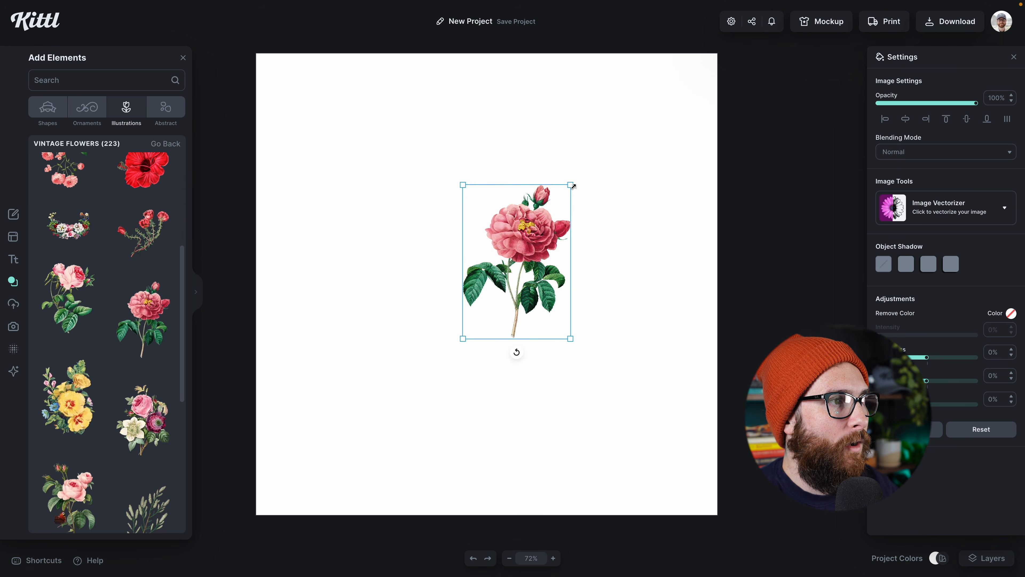
left_click_drag(574, 186, 630, 138)
left_click_drag(542, 322, 531, 319)
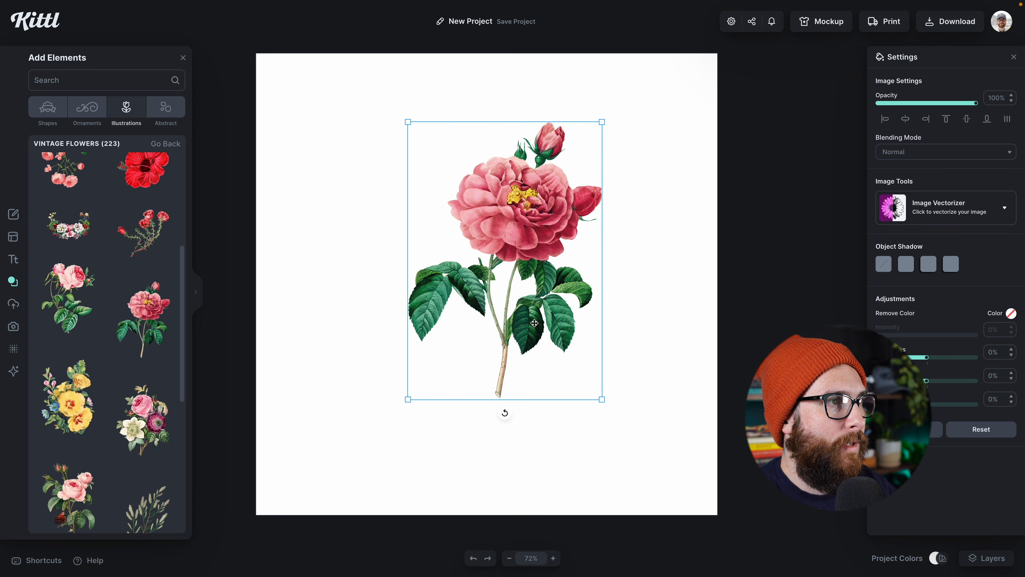
left_click(622, 387)
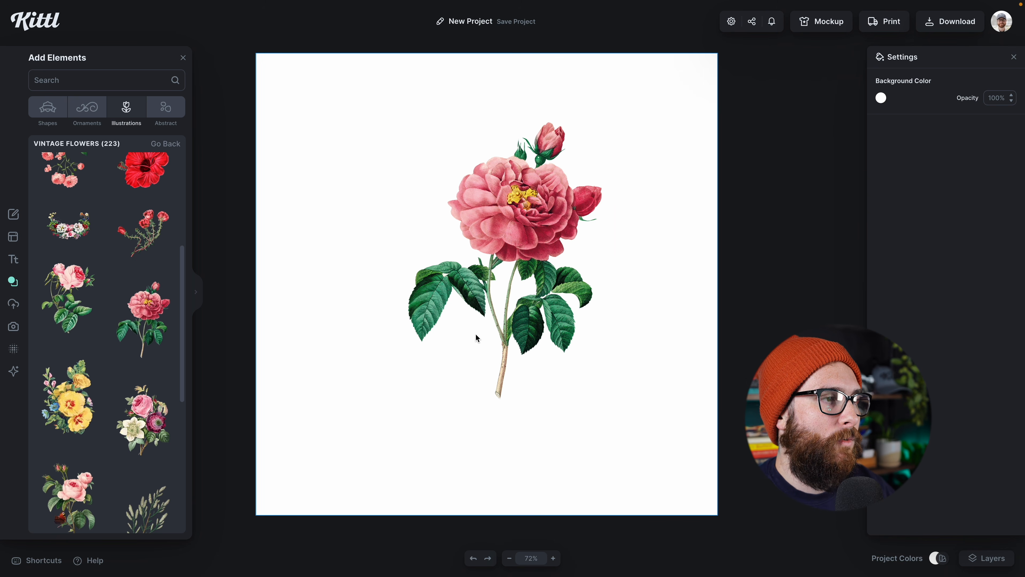
Crop the rose illustration from below to cut off the bare stem just under the leaves, and exit cropping.
left_click(511, 340)
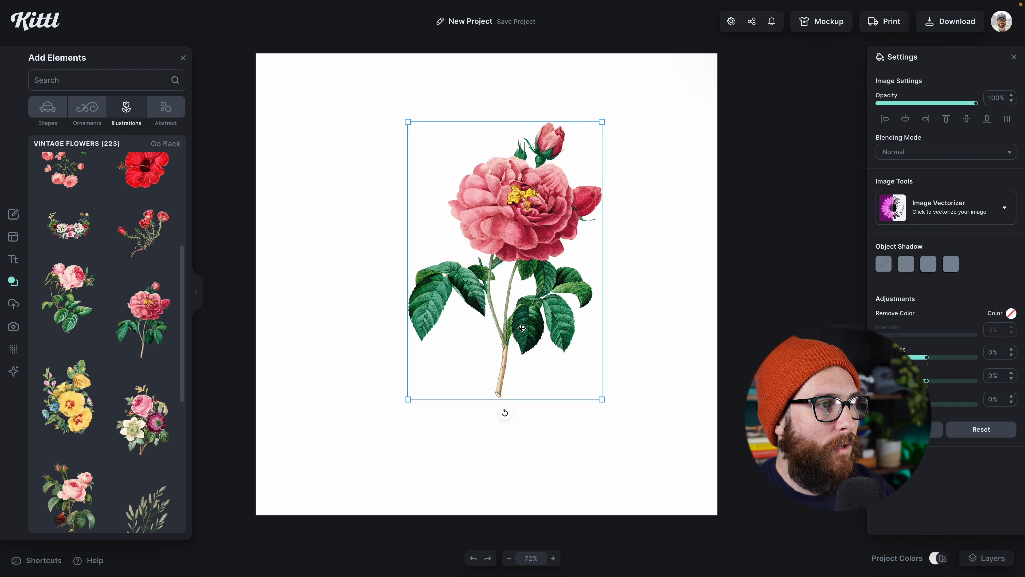
right_click(521, 328)
left_click(532, 426)
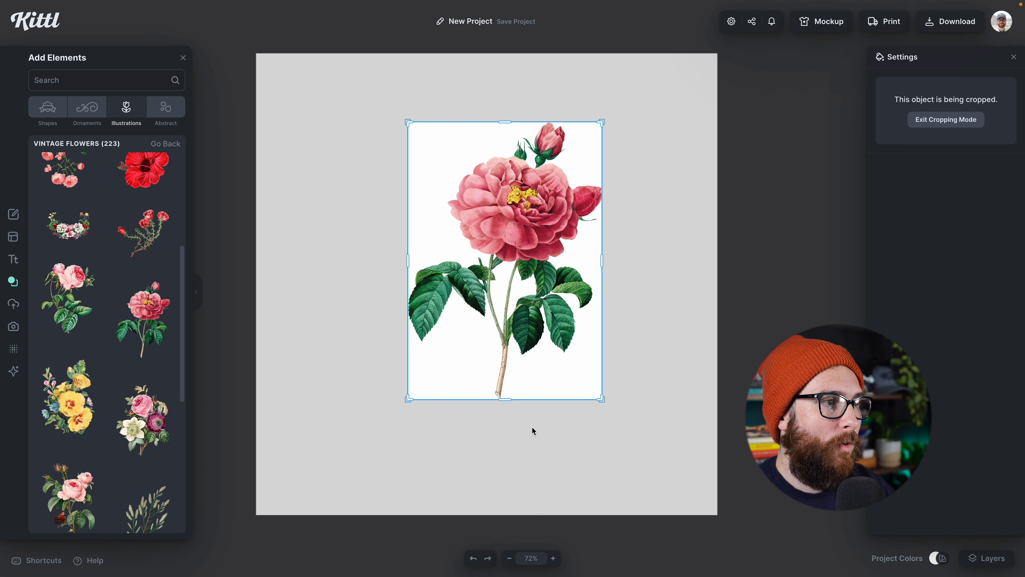
left_click_drag(505, 399, 516, 354)
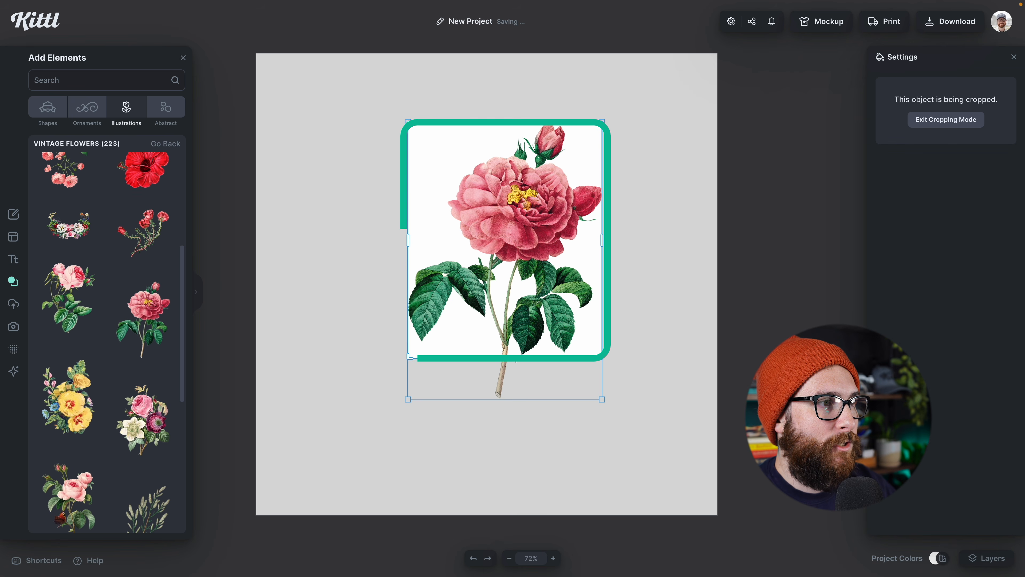
left_click(652, 398)
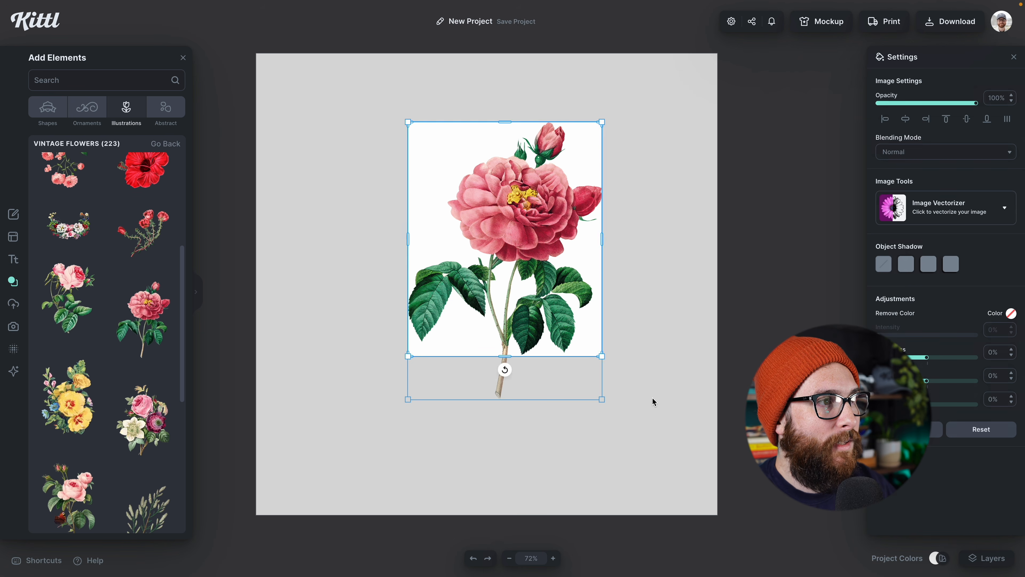
left_click(634, 392)
Crop the rose to just below the bloom, trim its left side slightly, and place it in the canvas's lower-left corner.
left_click(546, 334)
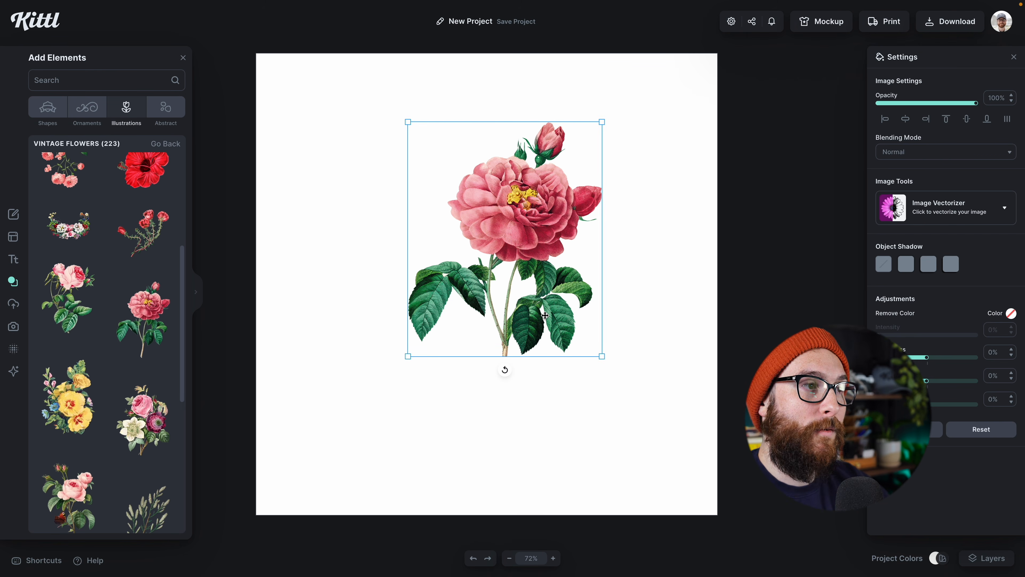
double_click(545, 315)
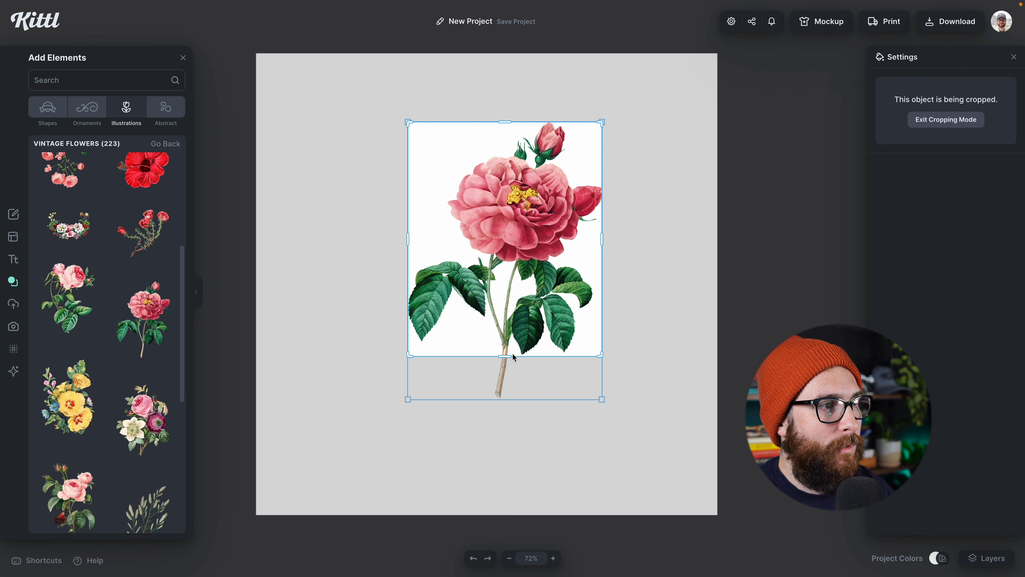
left_click_drag(508, 356, 518, 274)
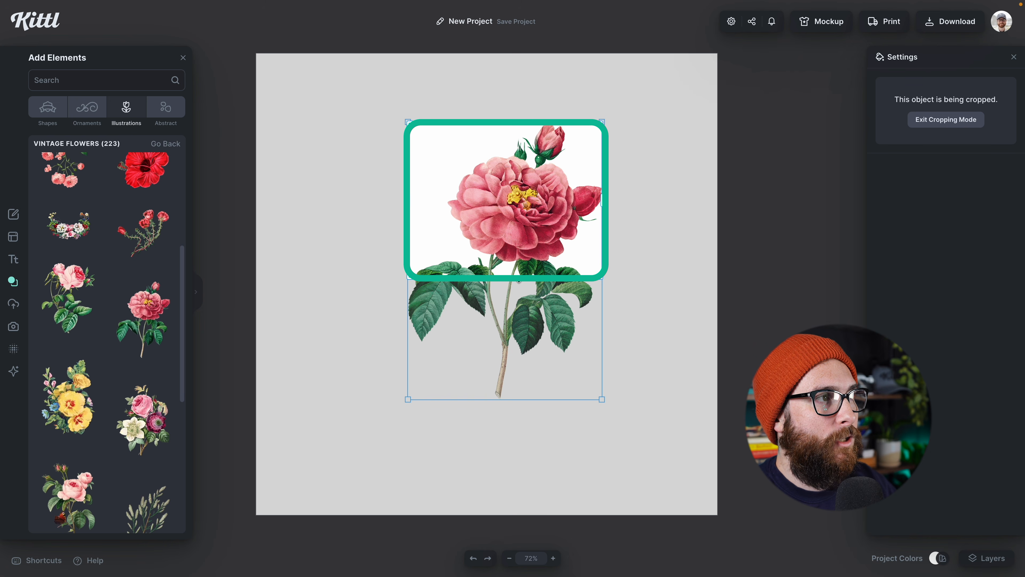
left_click_drag(408, 198, 436, 199)
left_click(651, 294)
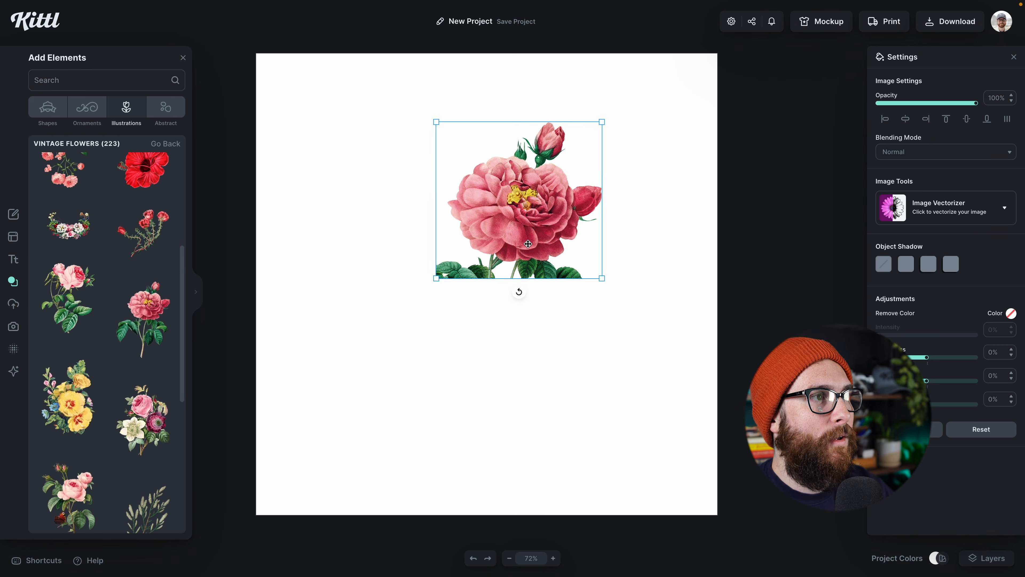
left_click_drag(528, 243, 344, 479)
left_click(490, 457)
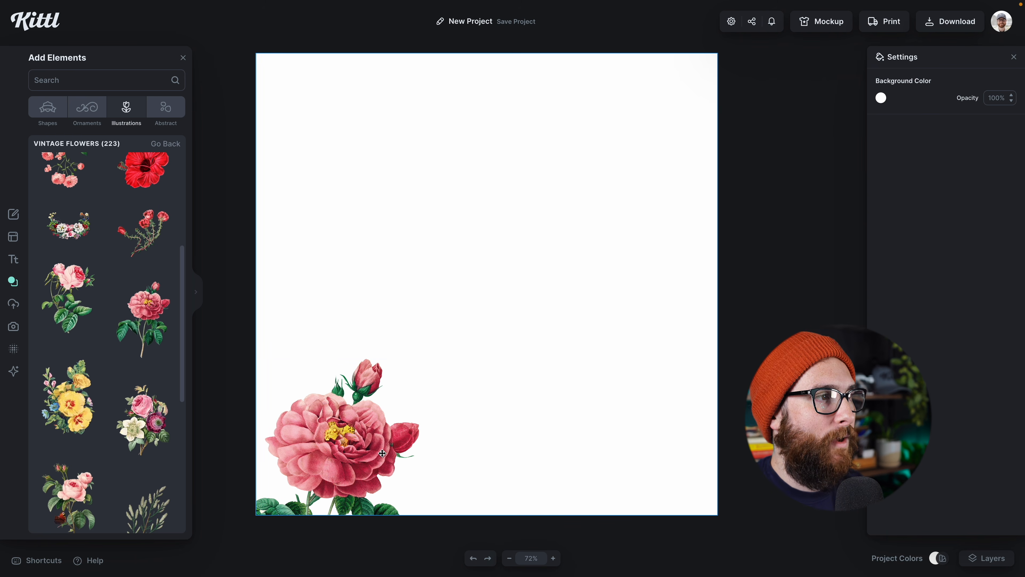
Move the rose back toward the canvas centre and extend its crop downward and leftward to restore the full stem and leaves.
left_click_drag(381, 452, 521, 293)
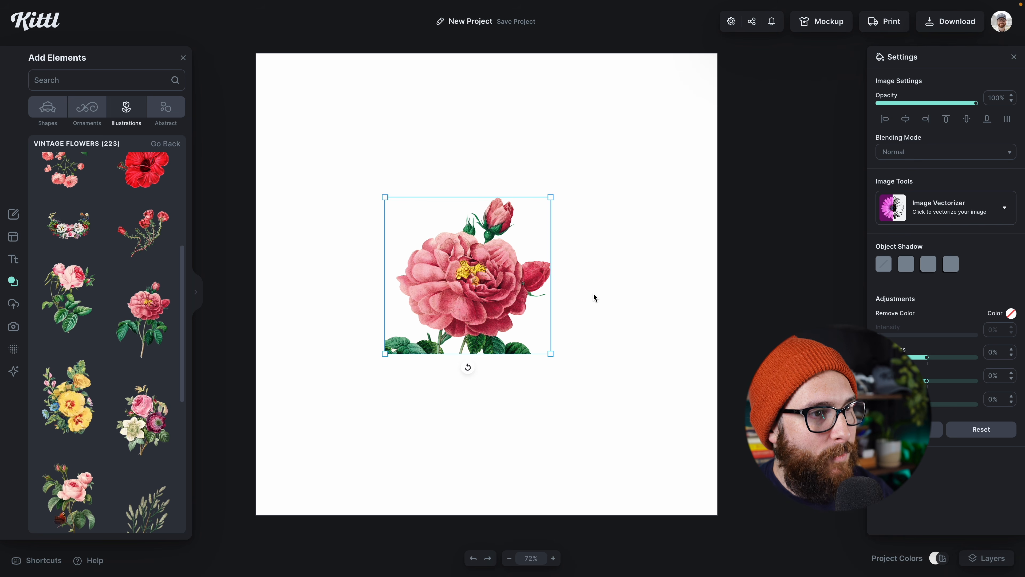
double_click(485, 298)
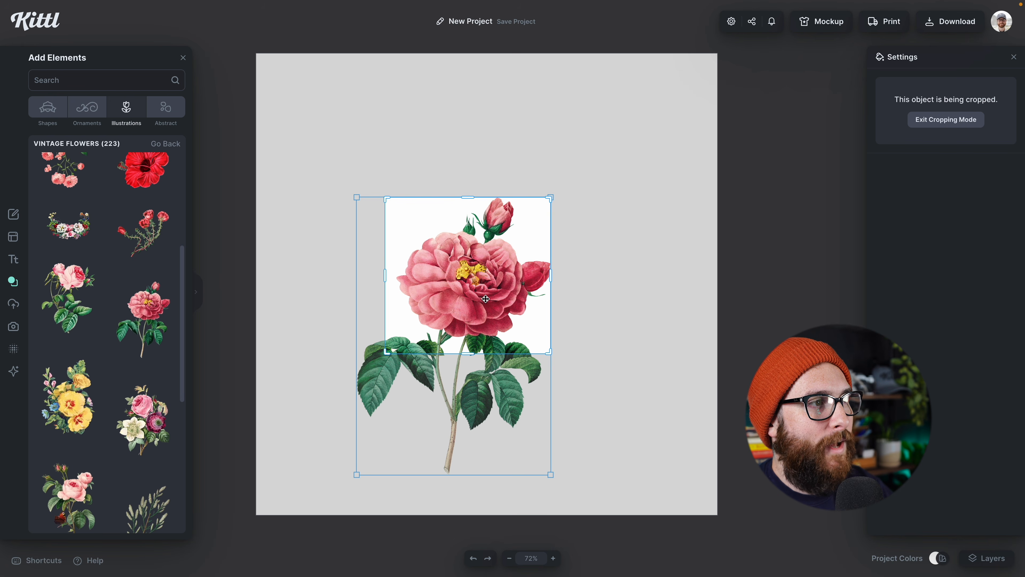
left_click_drag(466, 353, 469, 473)
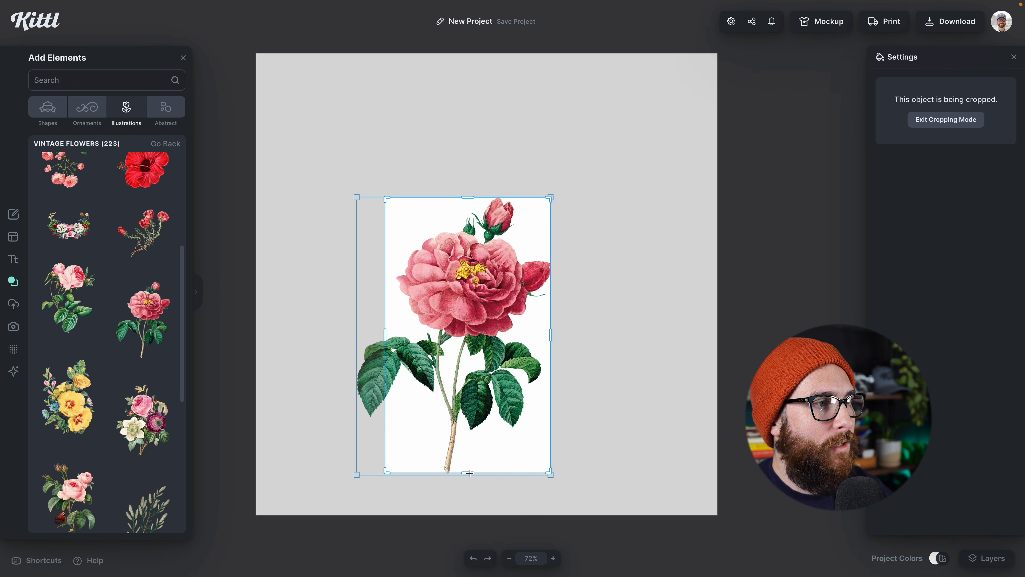
left_click_drag(388, 335, 356, 335)
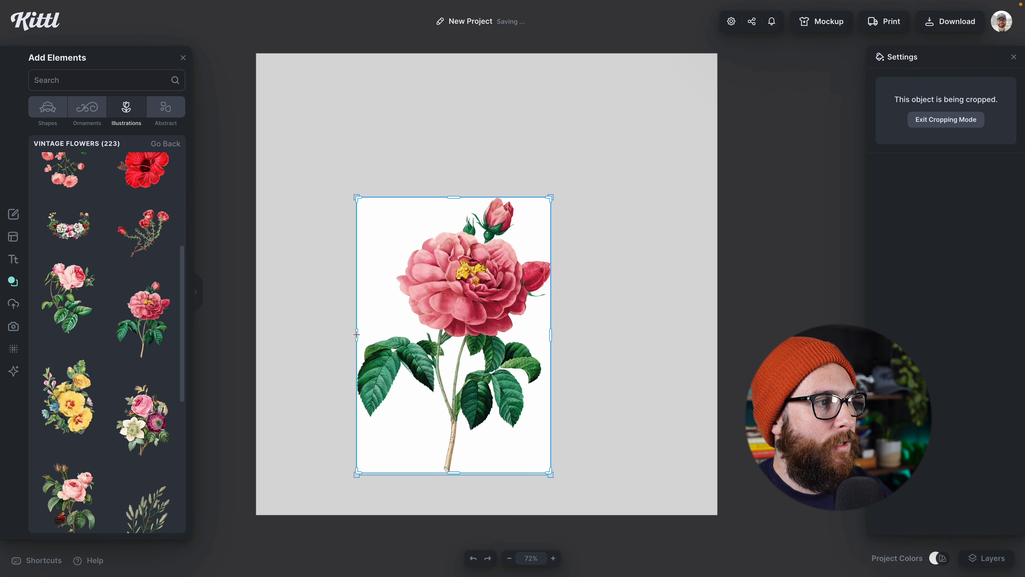
left_click(656, 367)
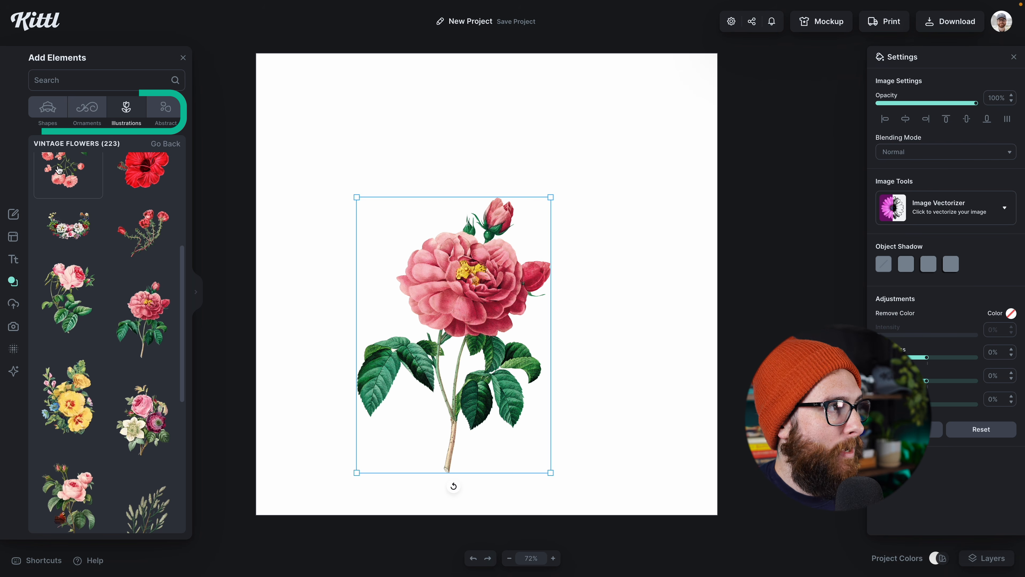
Add the second Victorian ornament flourish, place it in the canvas's upper right, and shift the rose down and left.
left_click(85, 115)
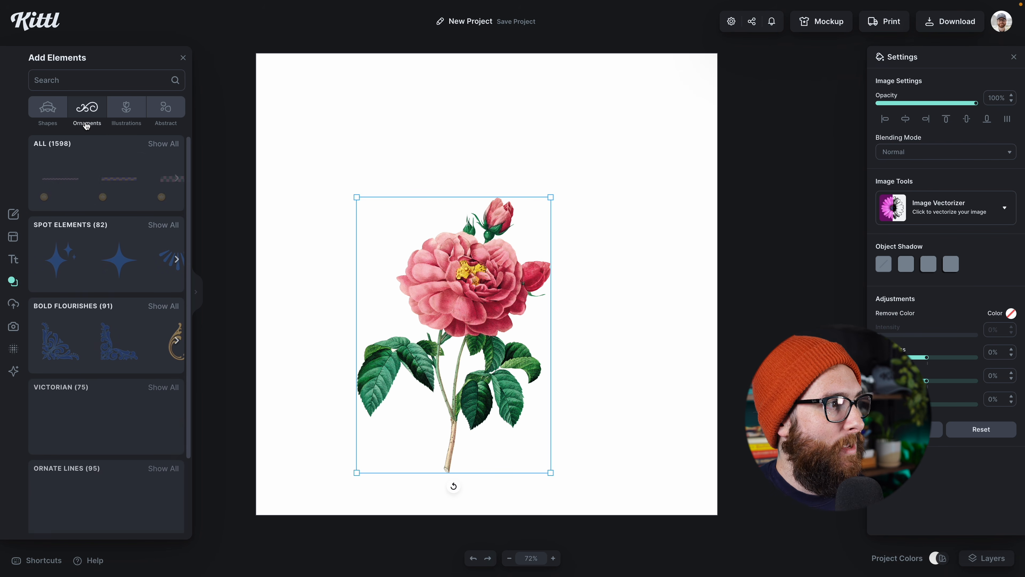
scroll(138, 364, "down", 2)
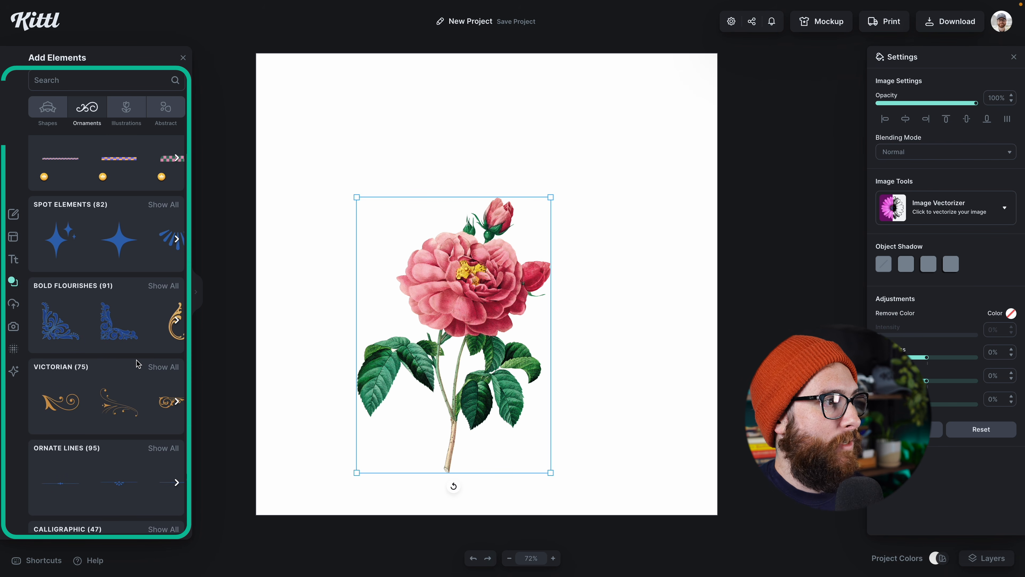
left_click(123, 392)
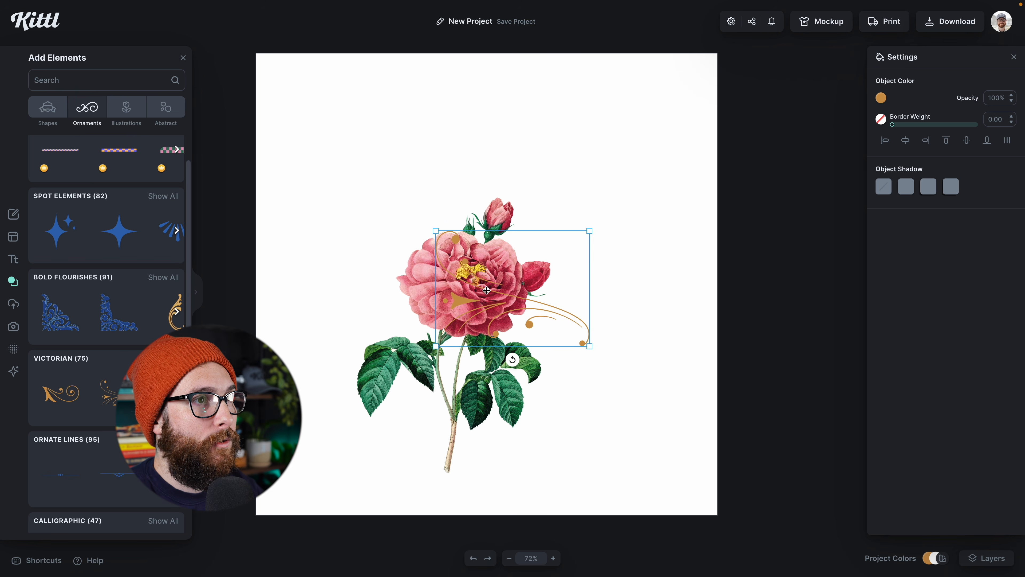
left_click_drag(485, 300, 501, 150)
left_click_drag(491, 269, 411, 301)
left_click_drag(496, 150, 510, 169)
Try different solid colors on the flourish, settle on a golden orange, and resize it slightly smaller and lower beside the rose.
right_click(511, 170)
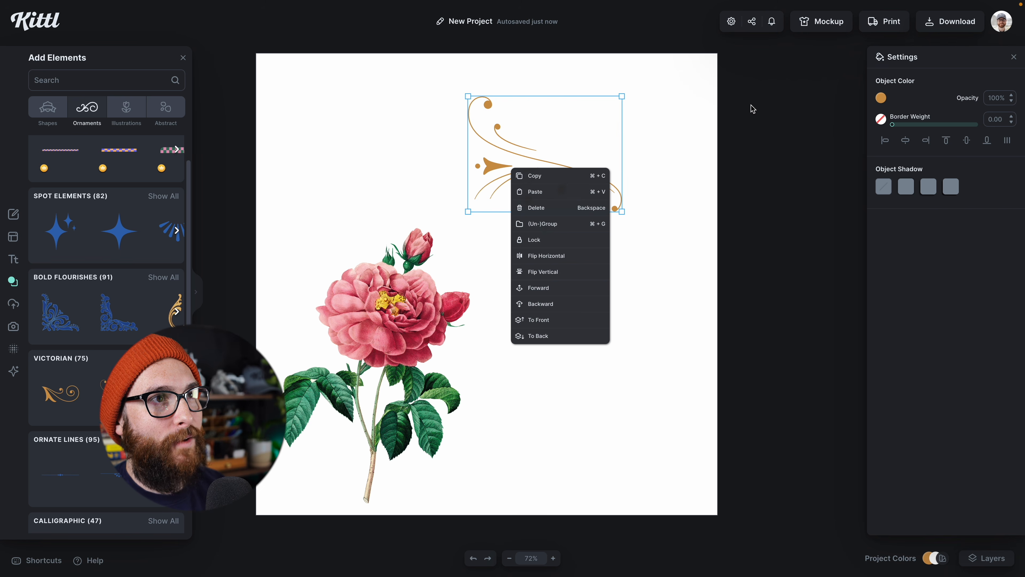
left_click(881, 99)
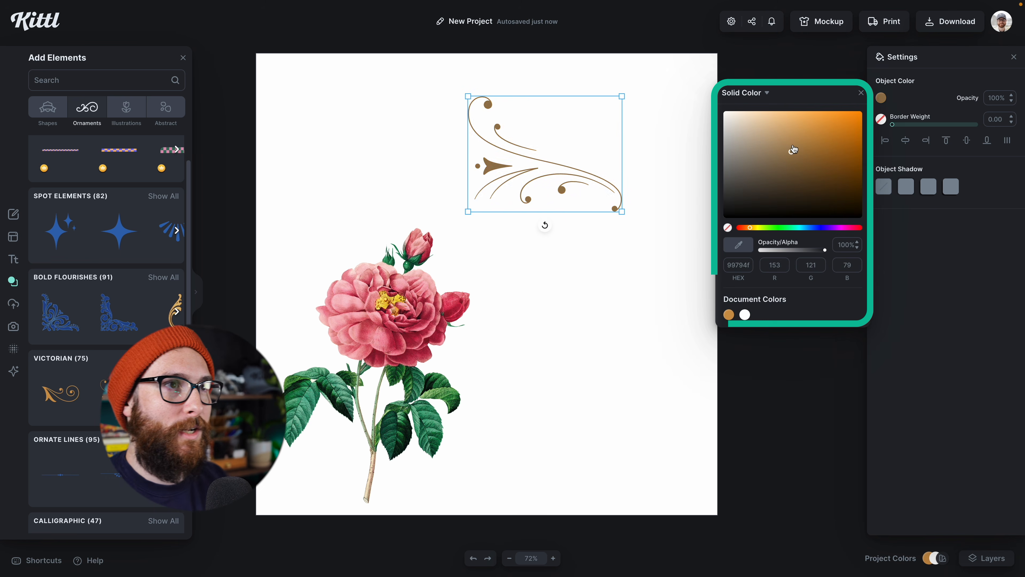
left_click(887, 101)
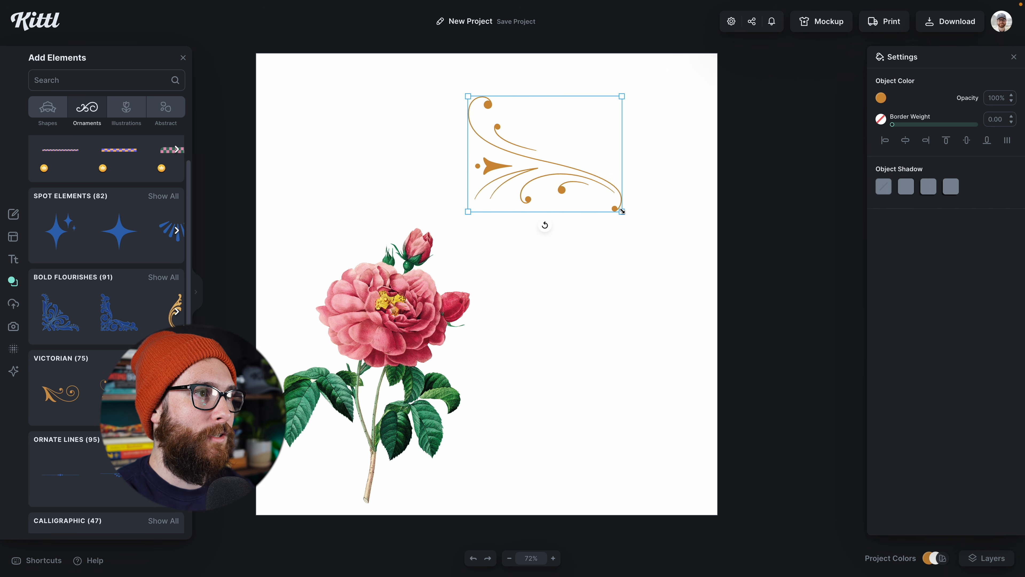
left_click_drag(622, 211, 581, 253)
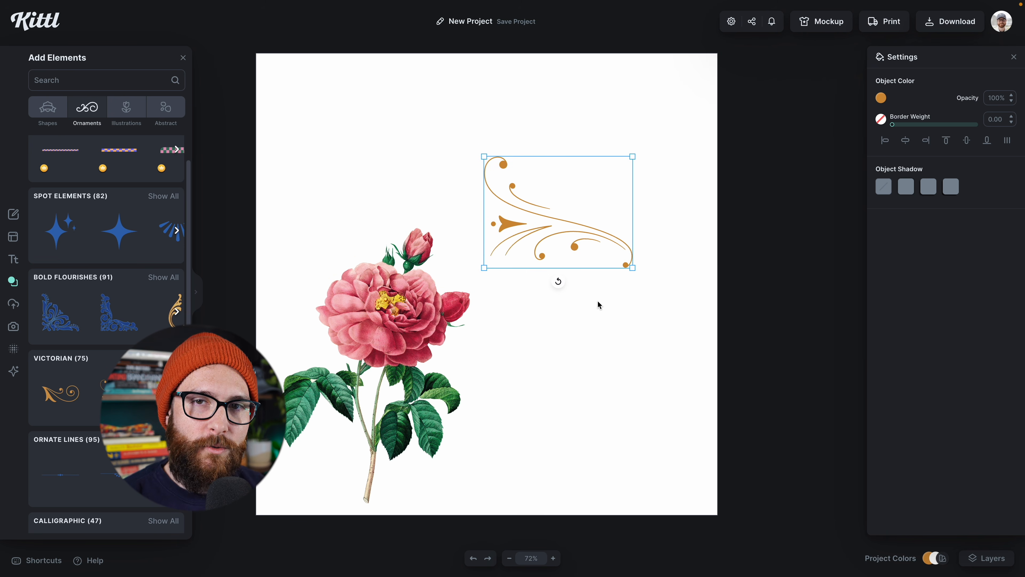